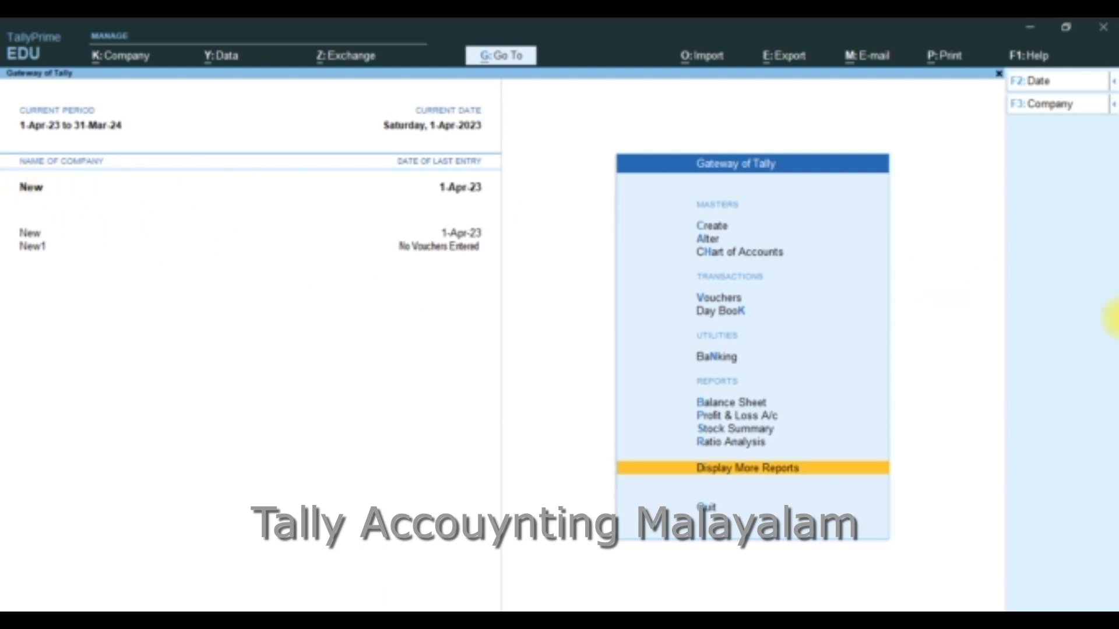
View the list of ledgers available for alteration in company New, and return to the Gateway of Tally
key("Up")
key("Up")
key("Up")
key("Up")
key("Up")
key("Up")
key("Up")
key("Up")
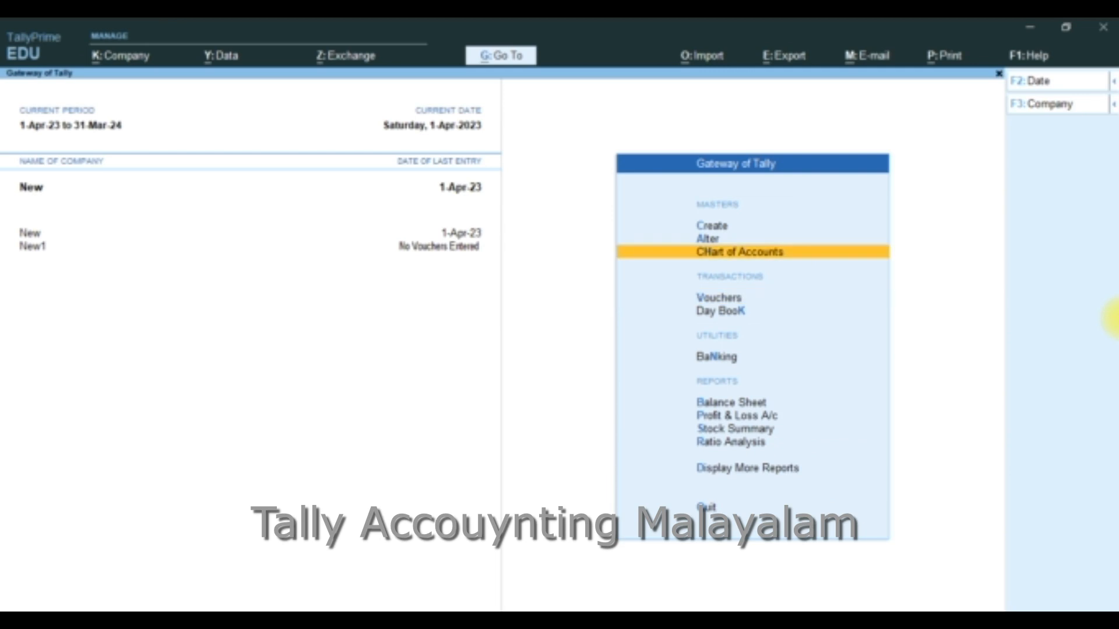
key("Up")
key("Return")
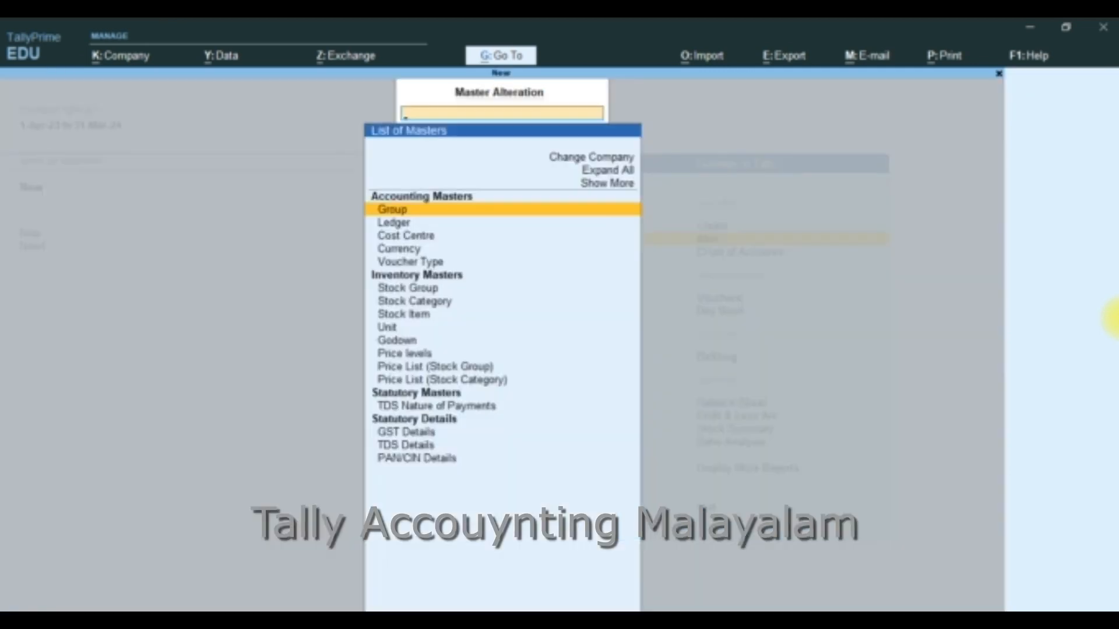
key("Down")
key("Return")
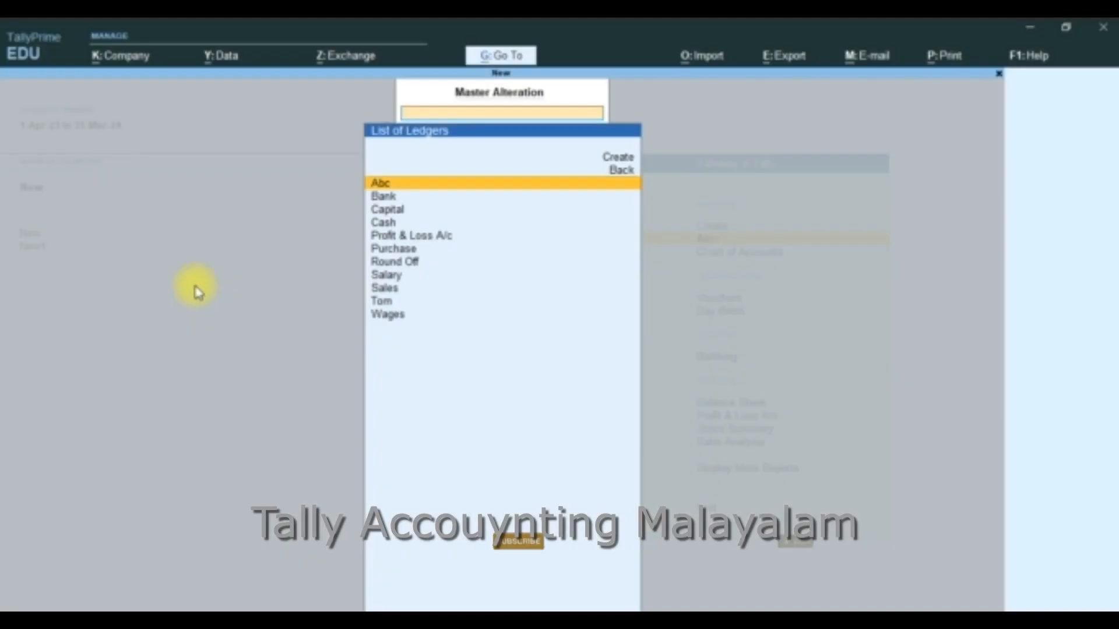
key("Escape")
key("Escape")
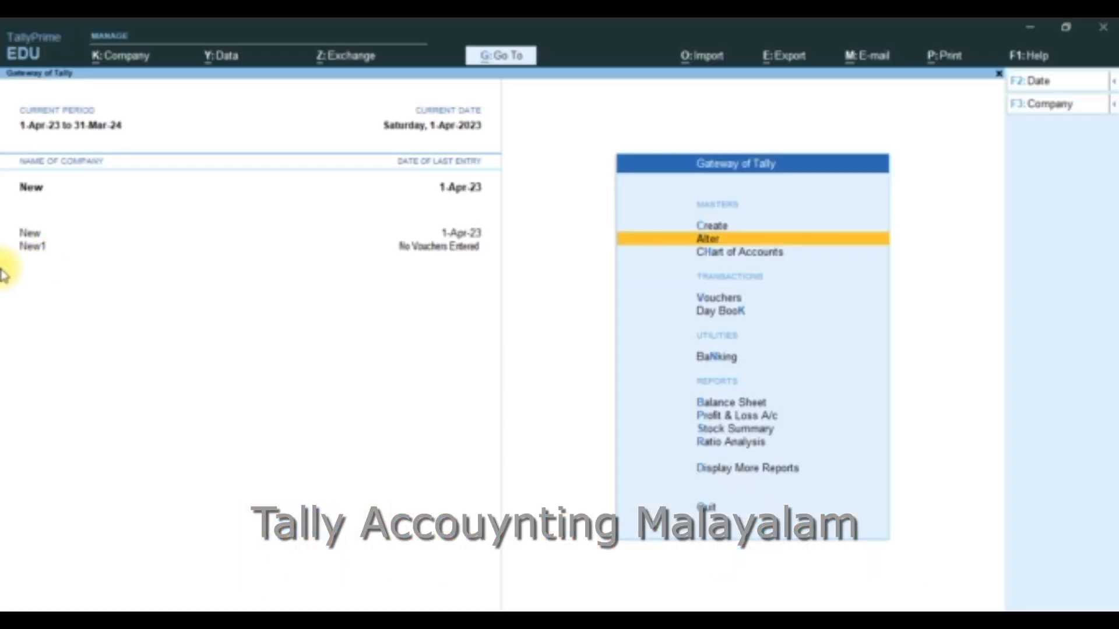
Select company New1, view its list of ledgers available for alteration, and return to the Gateway of Tally
left_click(44, 249)
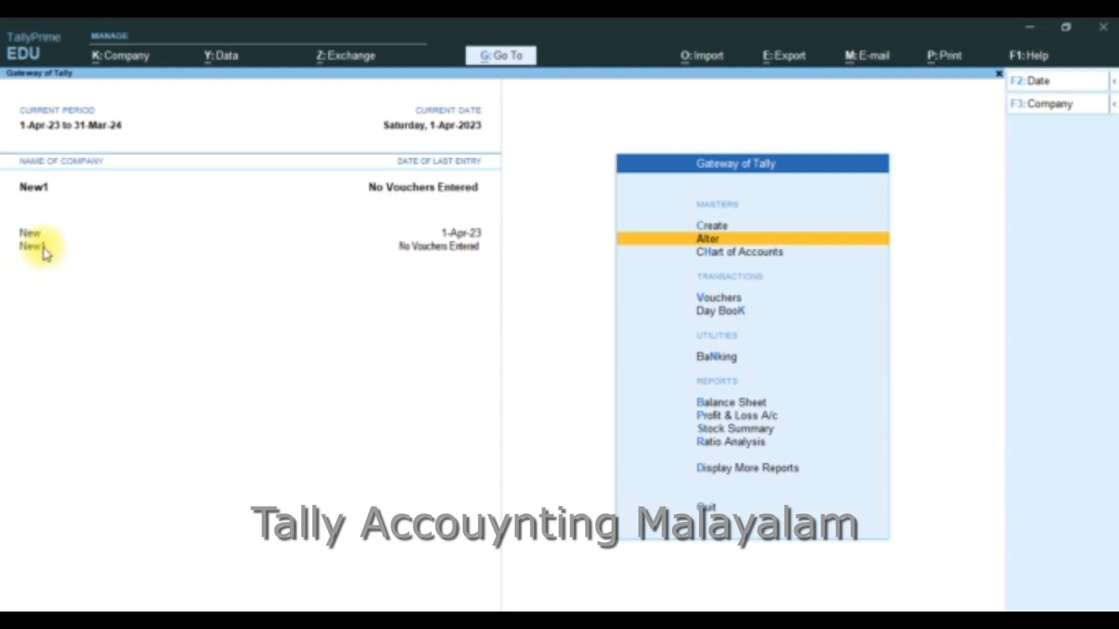
key("Return")
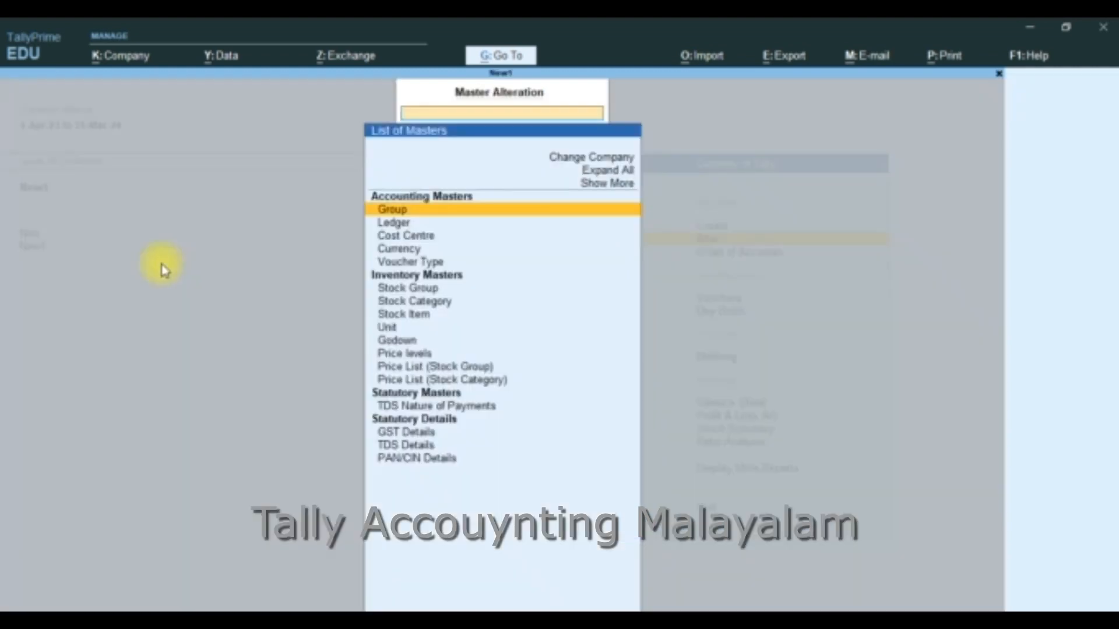
key("Down")
key("Return")
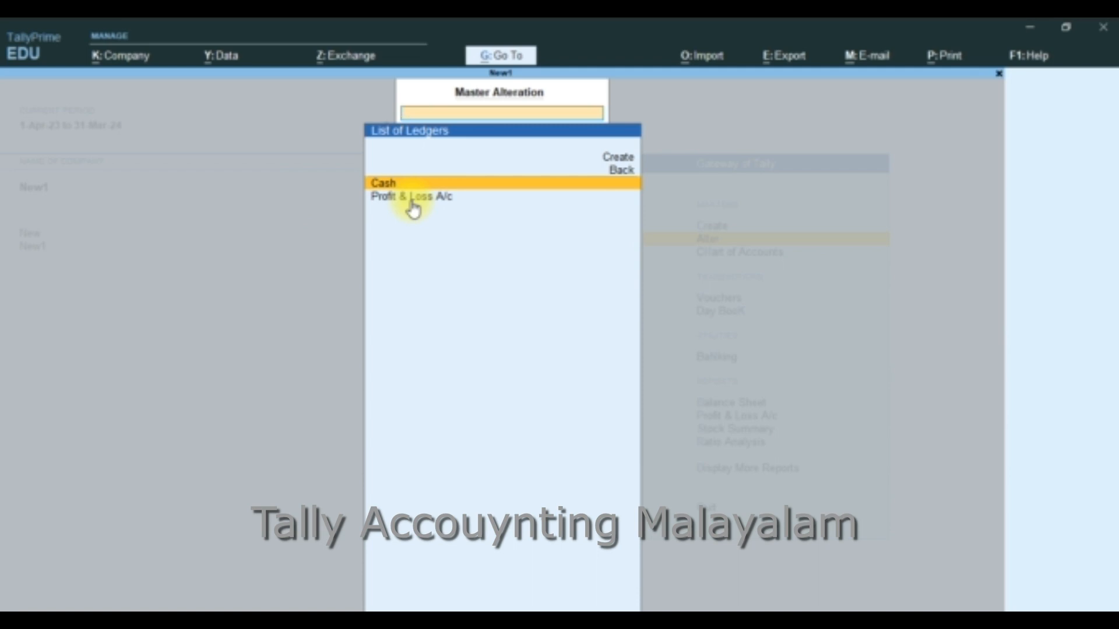
key("Escape")
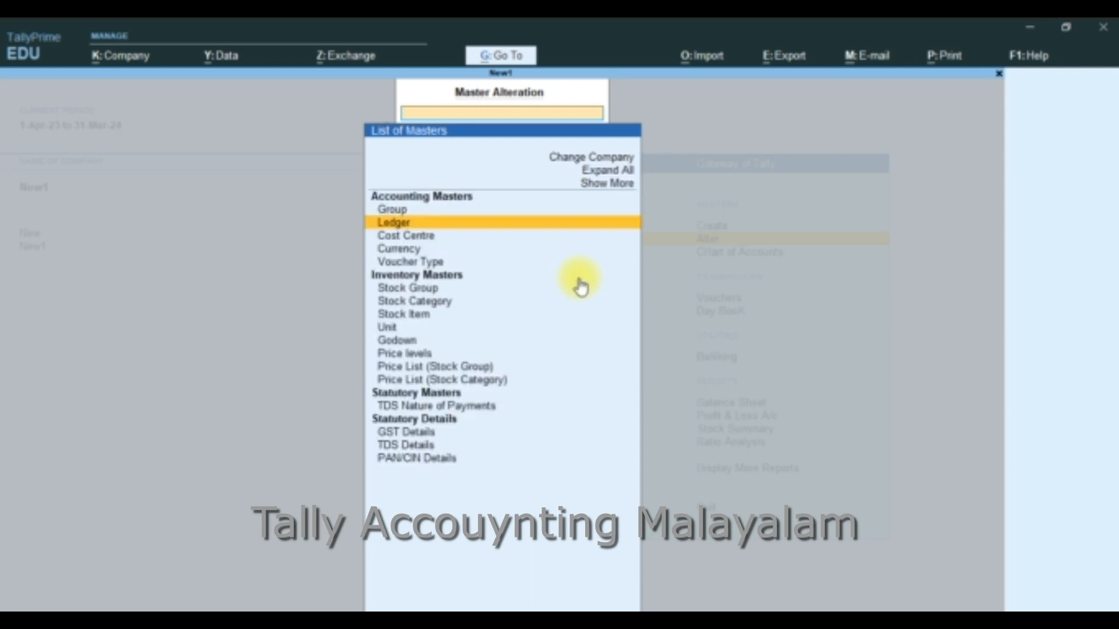
key("Escape")
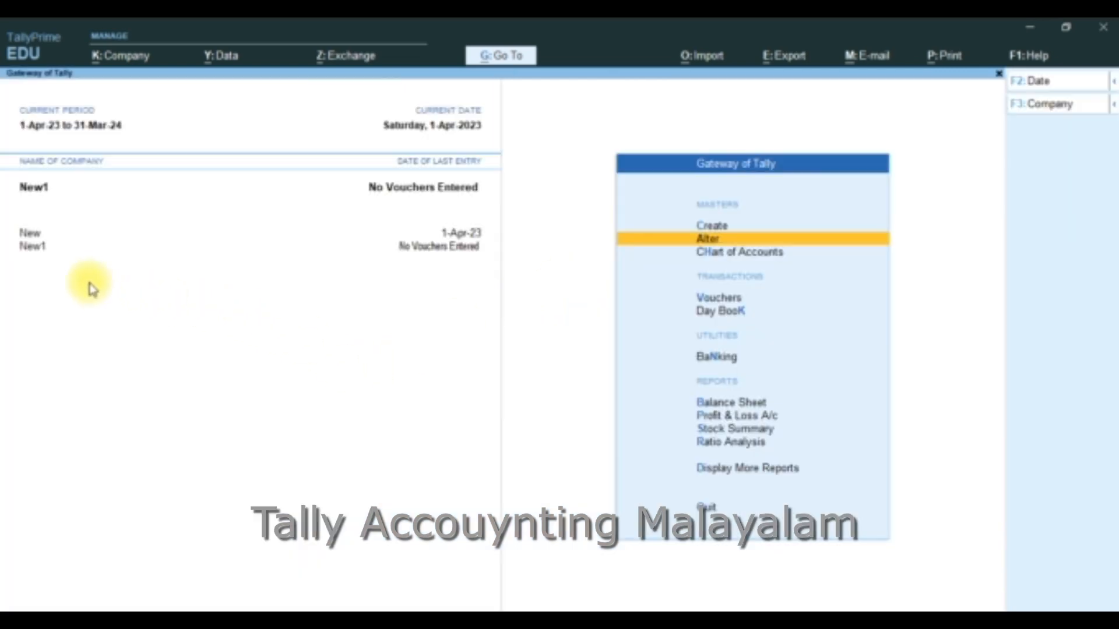
Select company New and open its Abc ledger for alteration
left_click(35, 234)
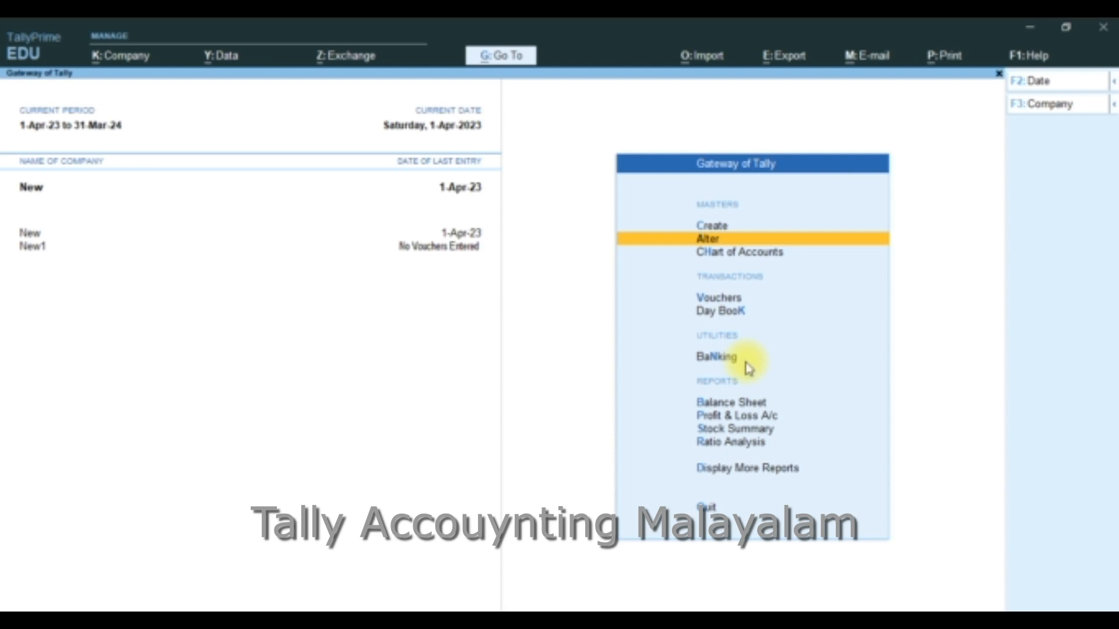
key("Return")
key("Down")
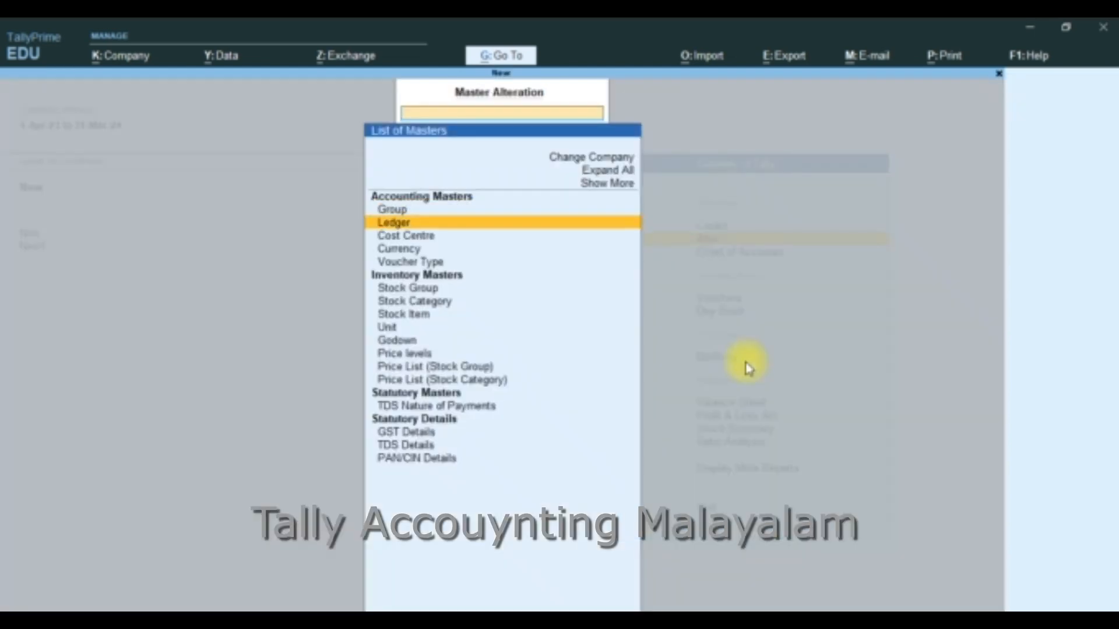
key("Return")
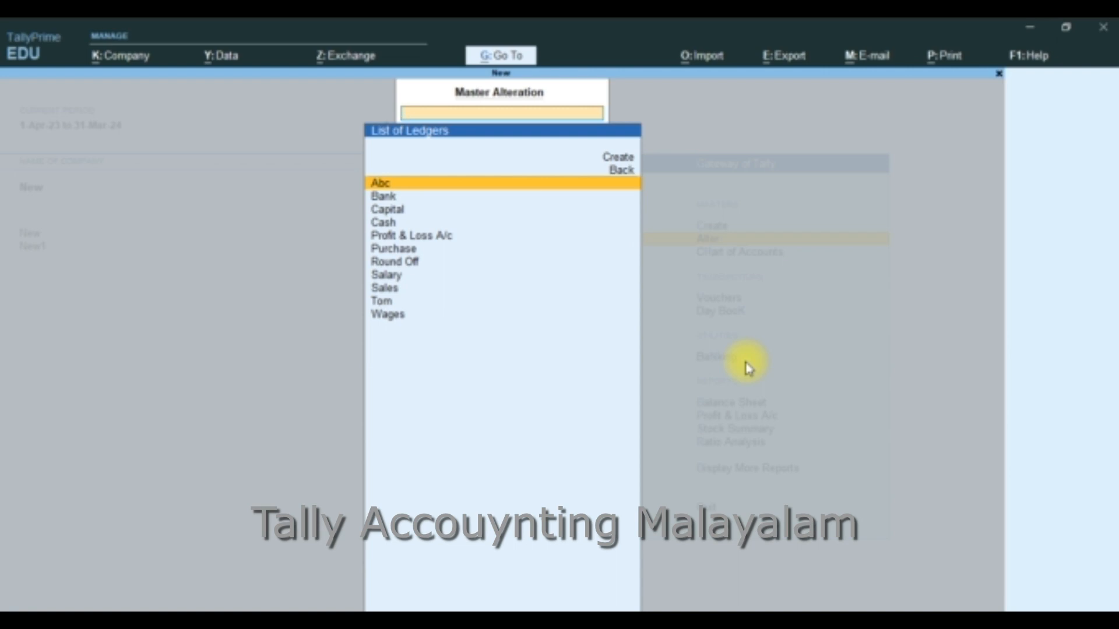
key("Return")
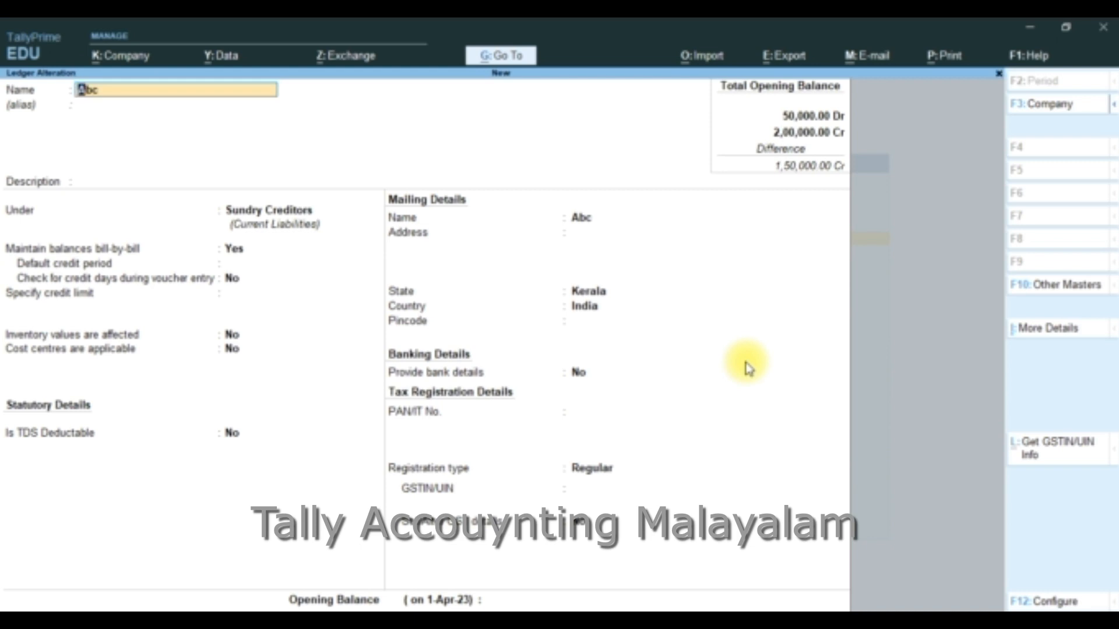
View the companies offered for switching from the Abc ledger alteration, and quit back to the Gateway of Tally
key("F3")
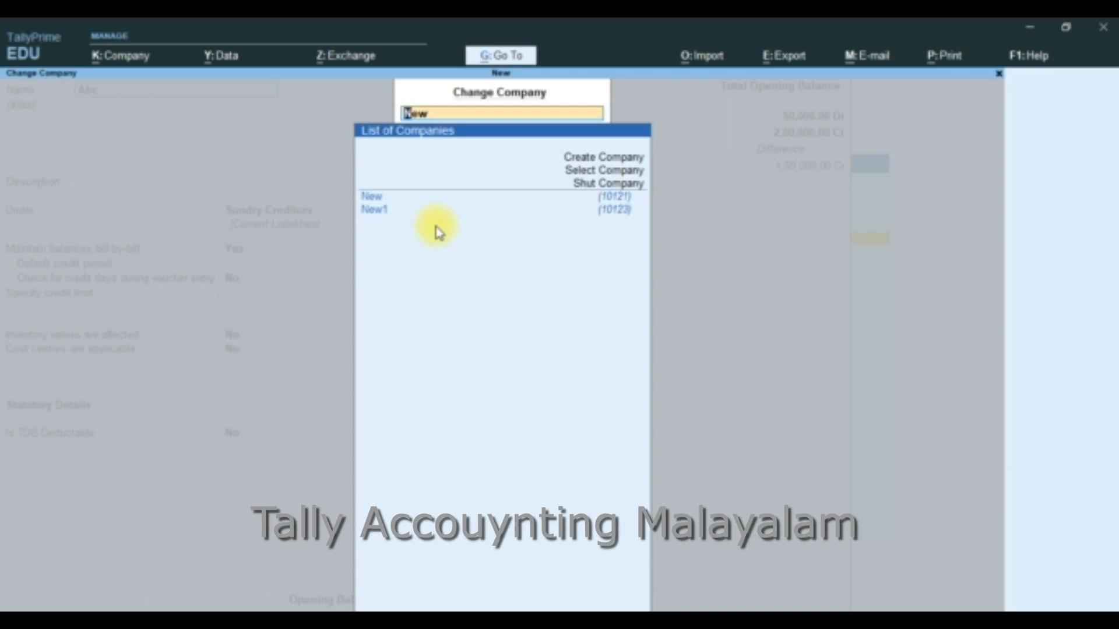
key("Escape")
key("Escape")
key("Escape")
key("Escape")
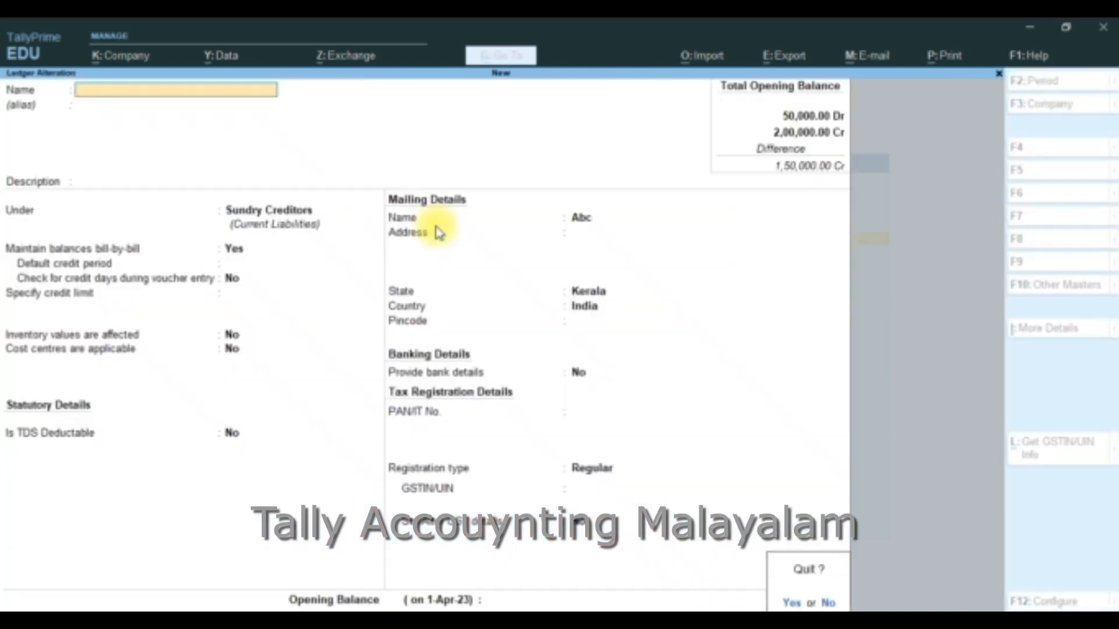
key("y")
key("Escape")
key("Escape")
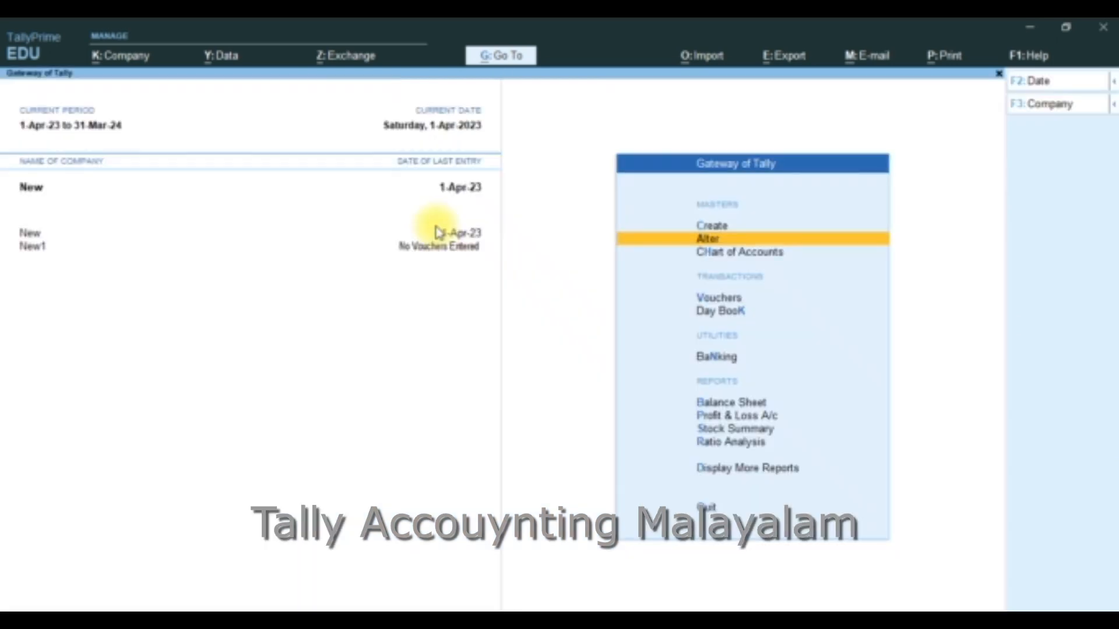
View the ledgers of company New in Multi Alter from the ledger Chart of Accounts, and close the view
key("Down")
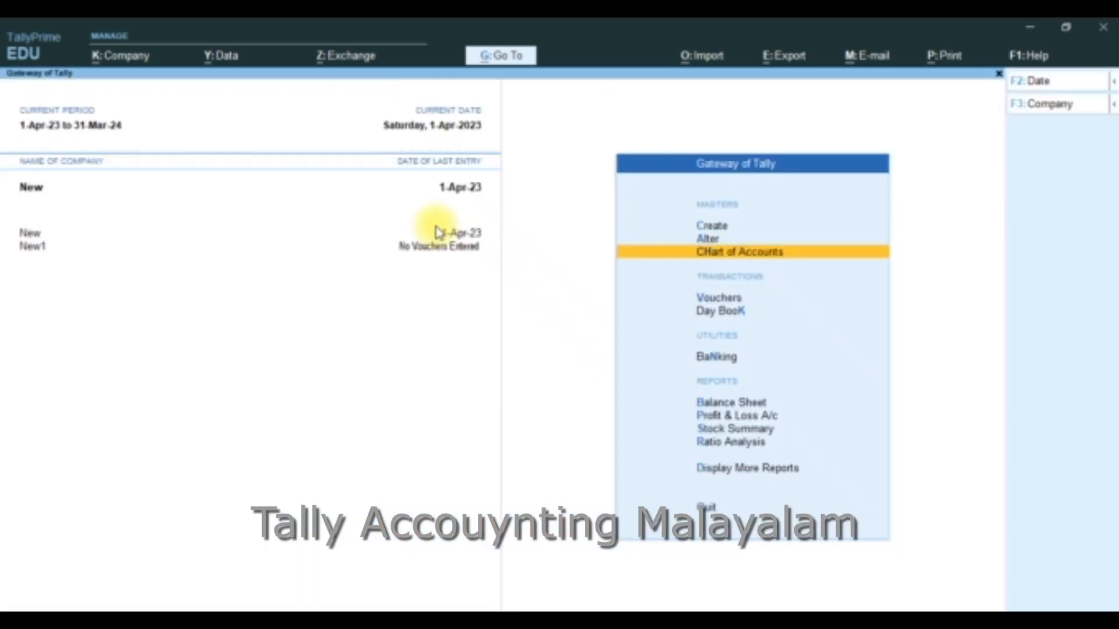
key("Return")
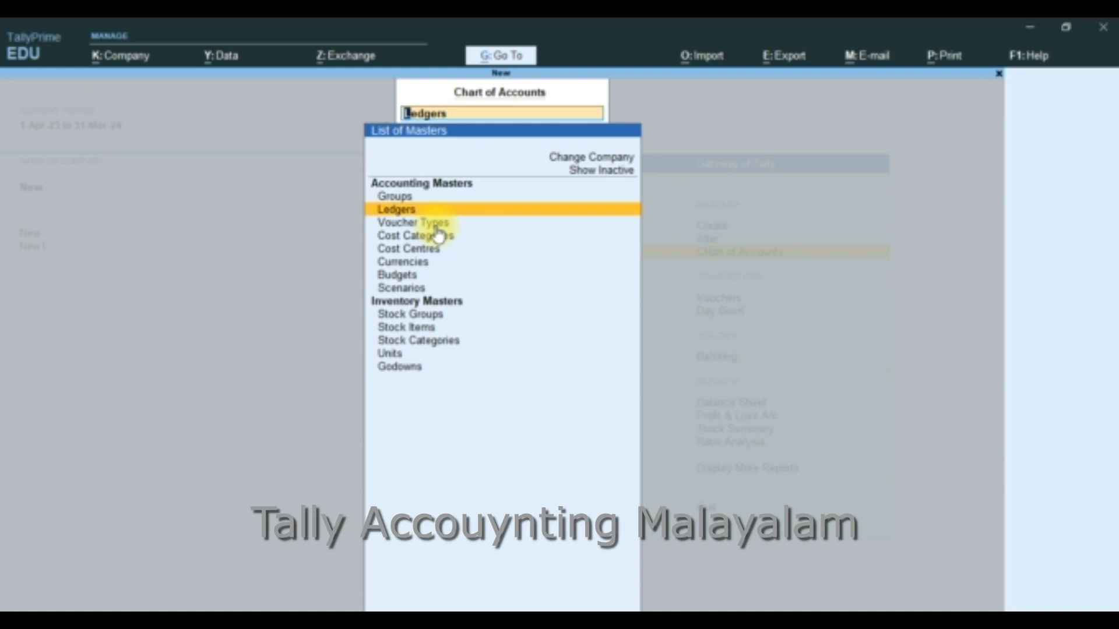
key("Return")
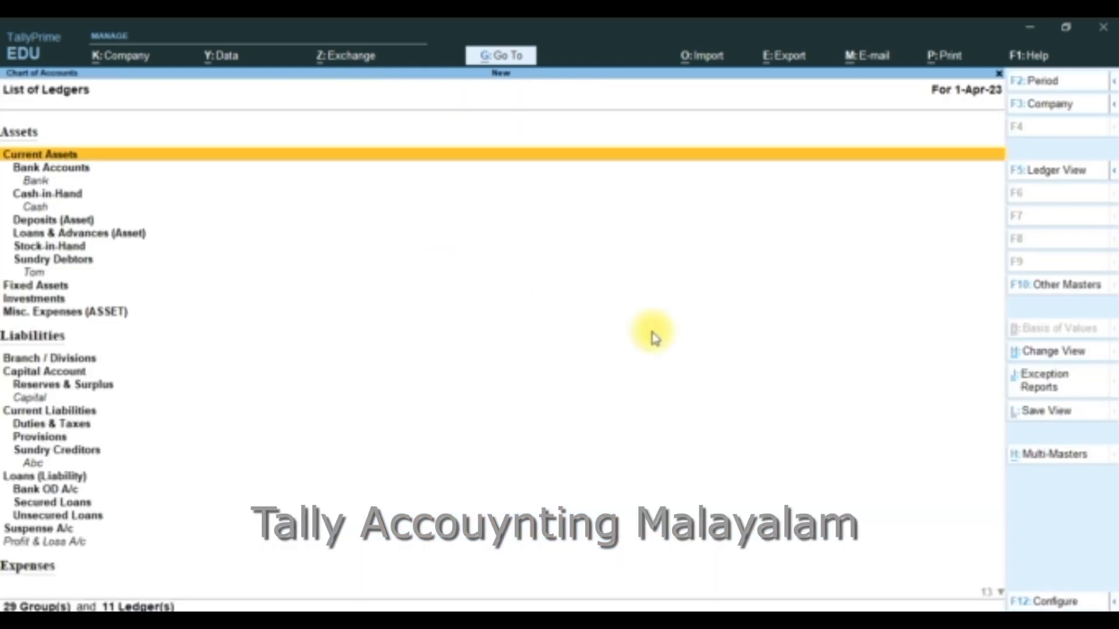
left_click(1036, 461)
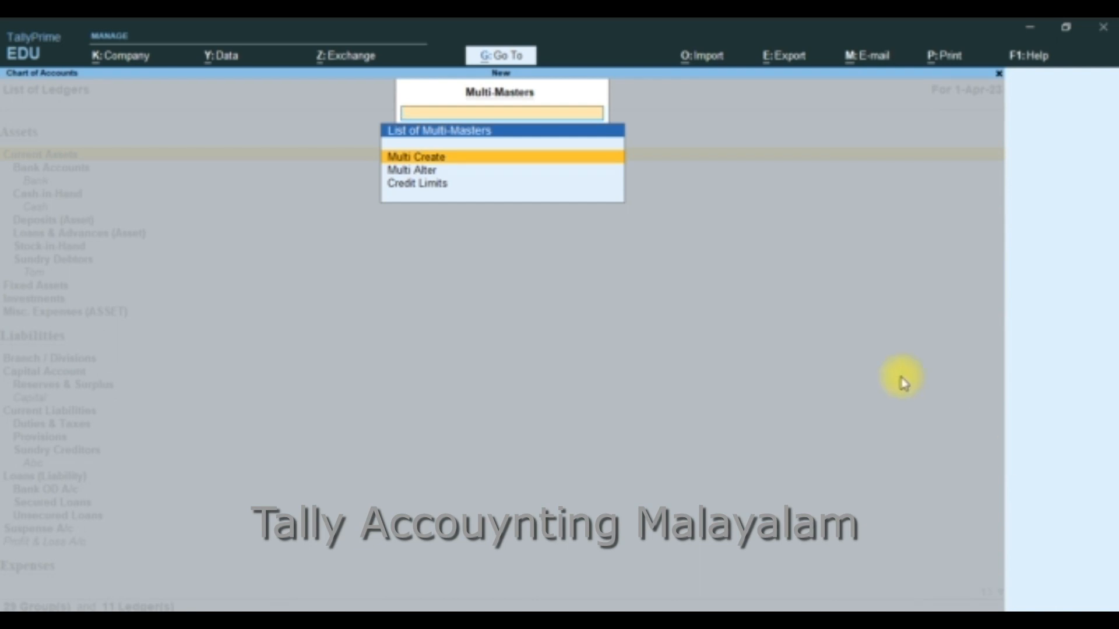
key("Down")
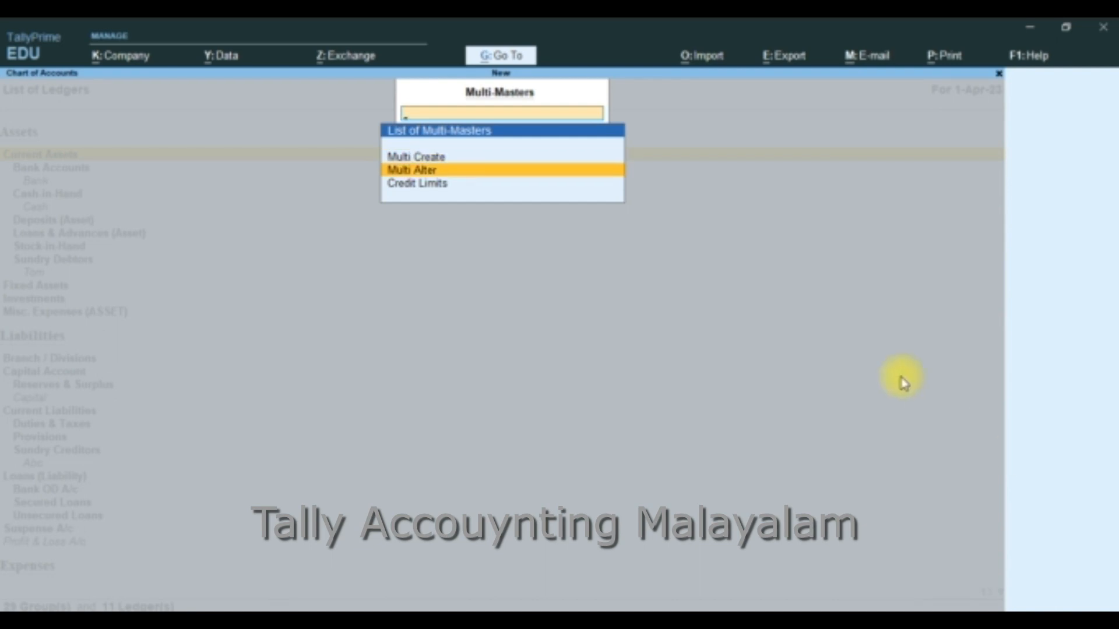
key("Return")
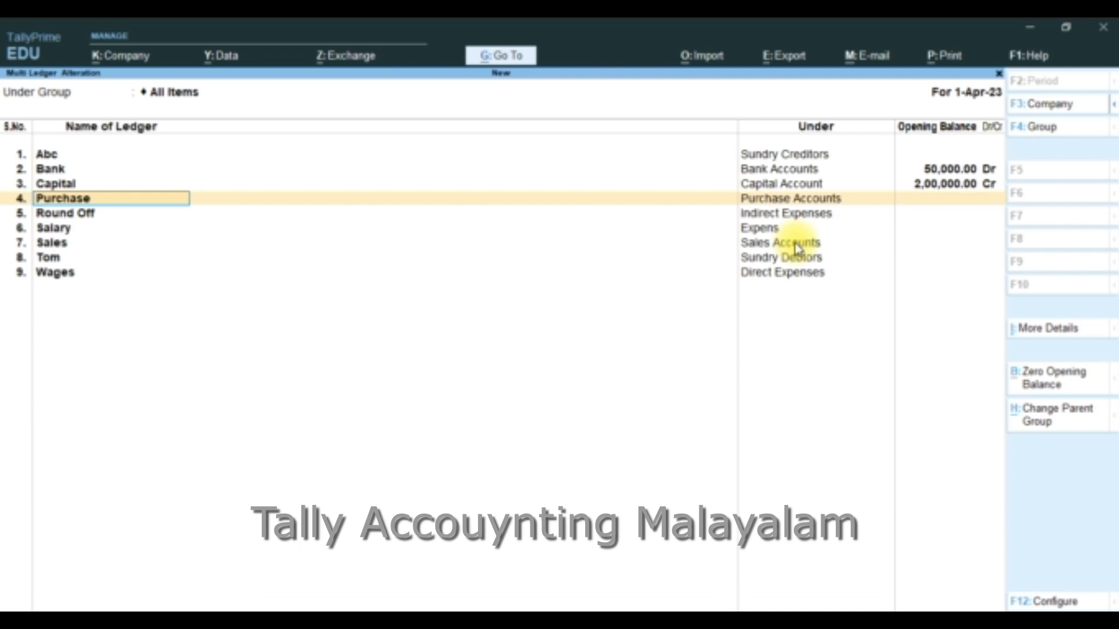
key("Escape")
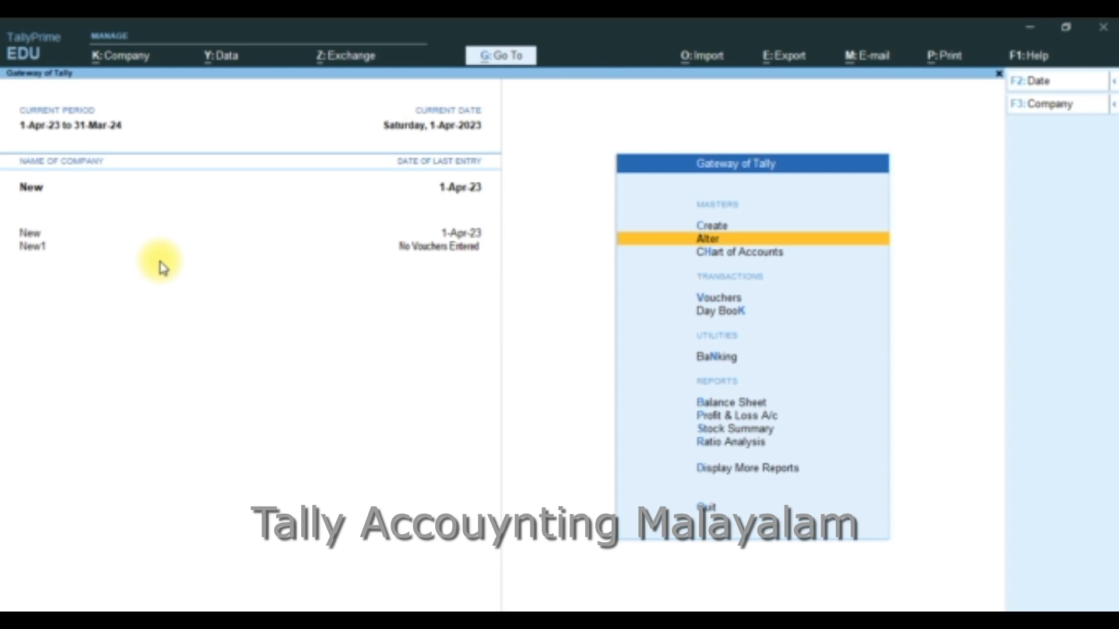
Open the Expens group of company New for alteration
key("Return")
key("Return")
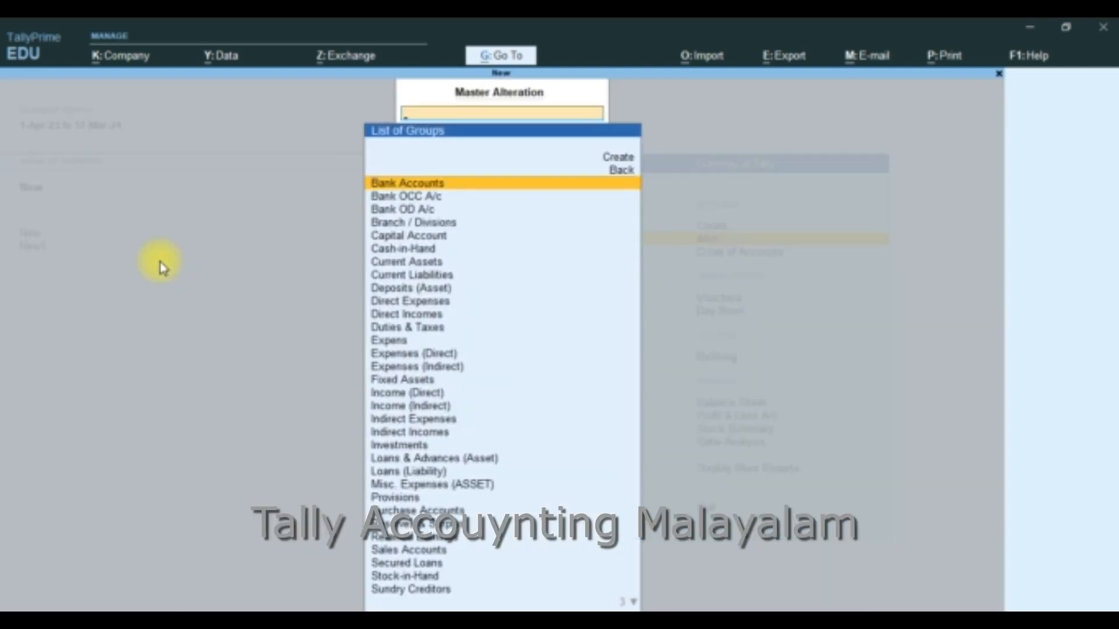
key("Down")
key("Down")
key("Down")
key("Down")
key("Down")
key("Down")
key("Down")
key("Down")
key("Down")
key("Down")
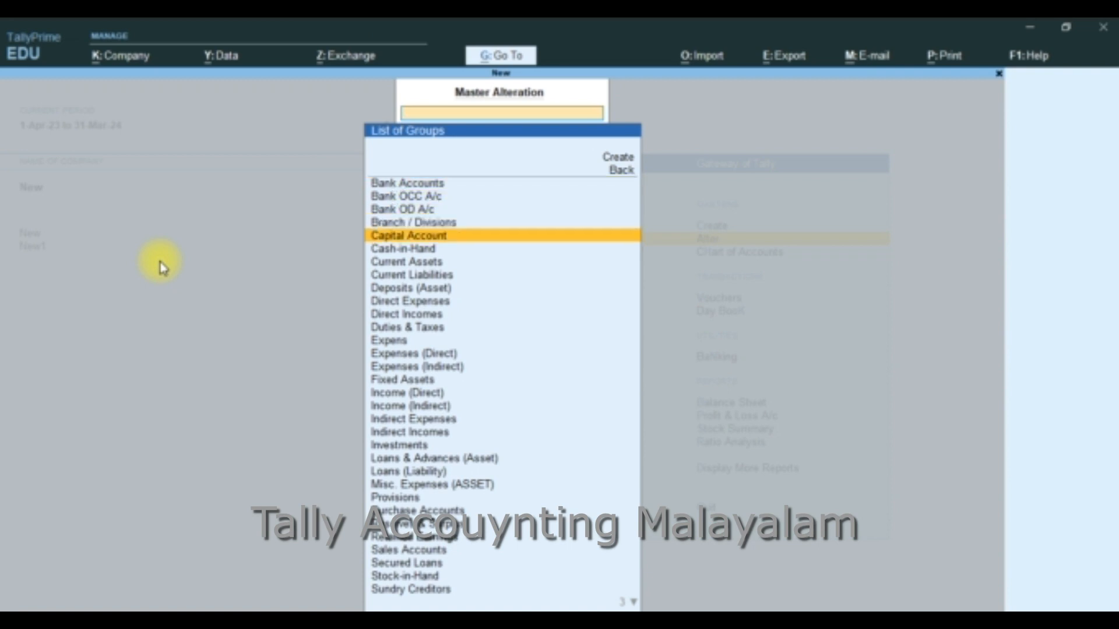
key("Down")
key("Down")
key("Return")
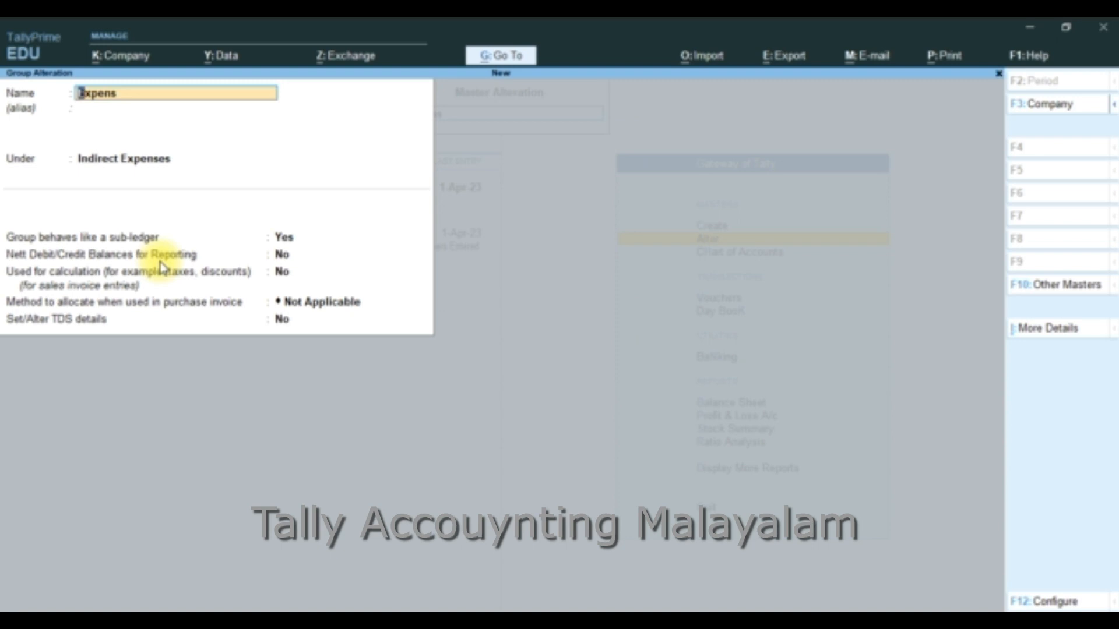
Change the company to New1 in the Expens group alteration, and leave back to the Gateway of Tally
key("F3")
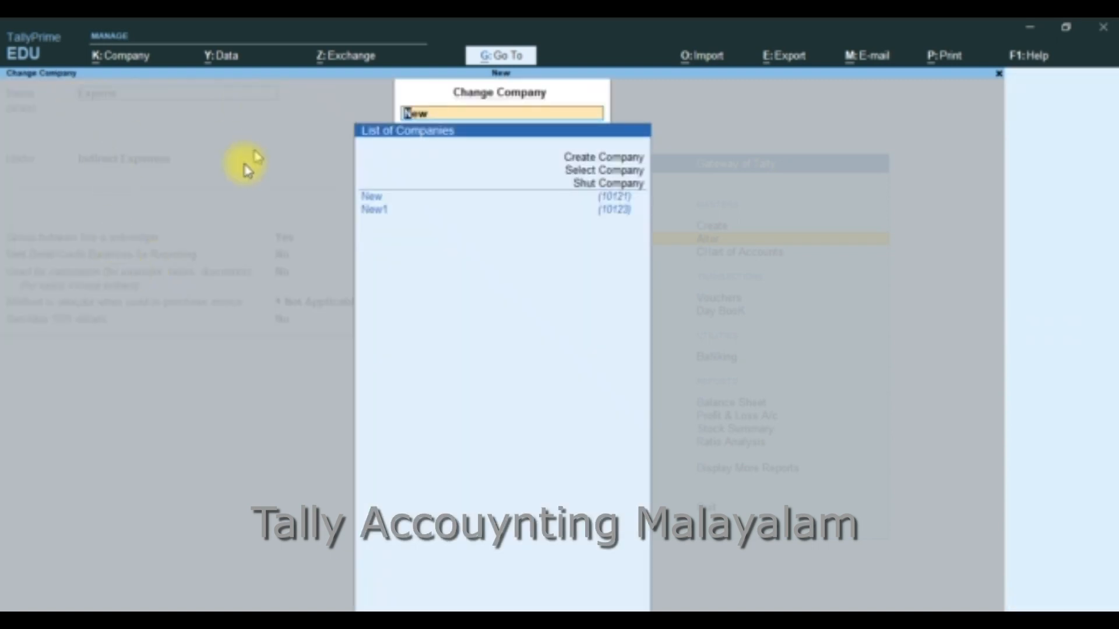
left_click(375, 220)
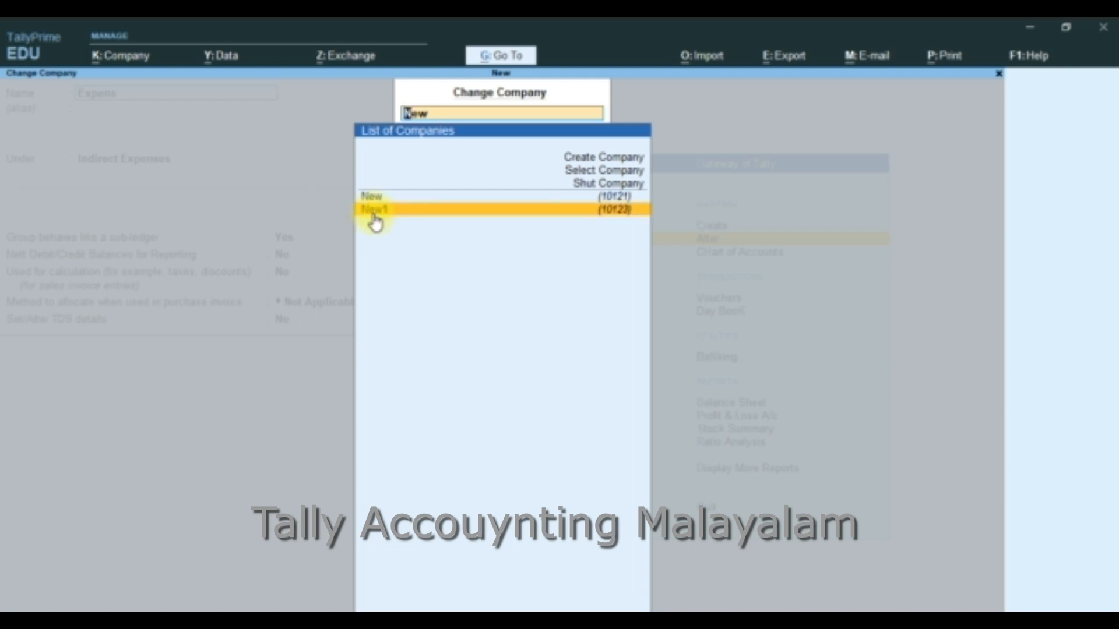
left_click(376, 222)
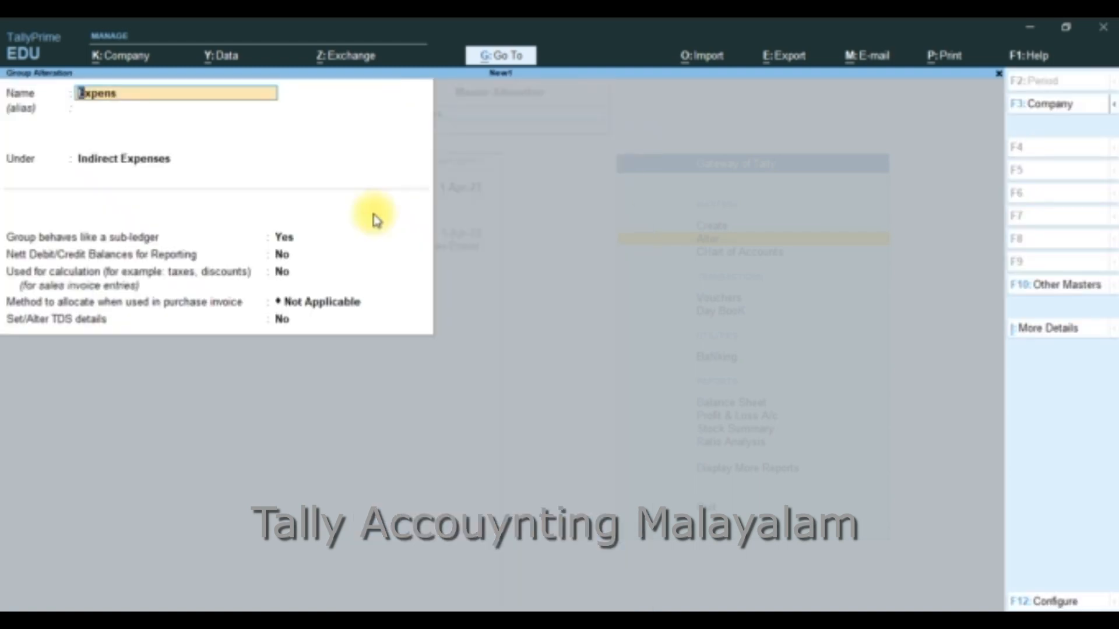
key("Escape")
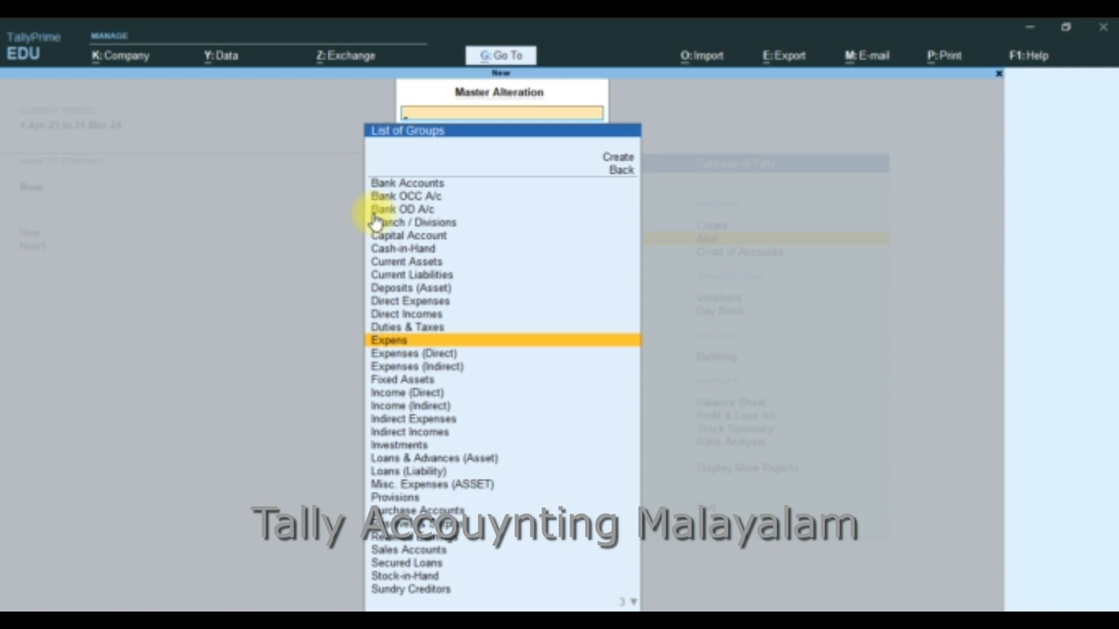
key("Escape")
key("Escape")
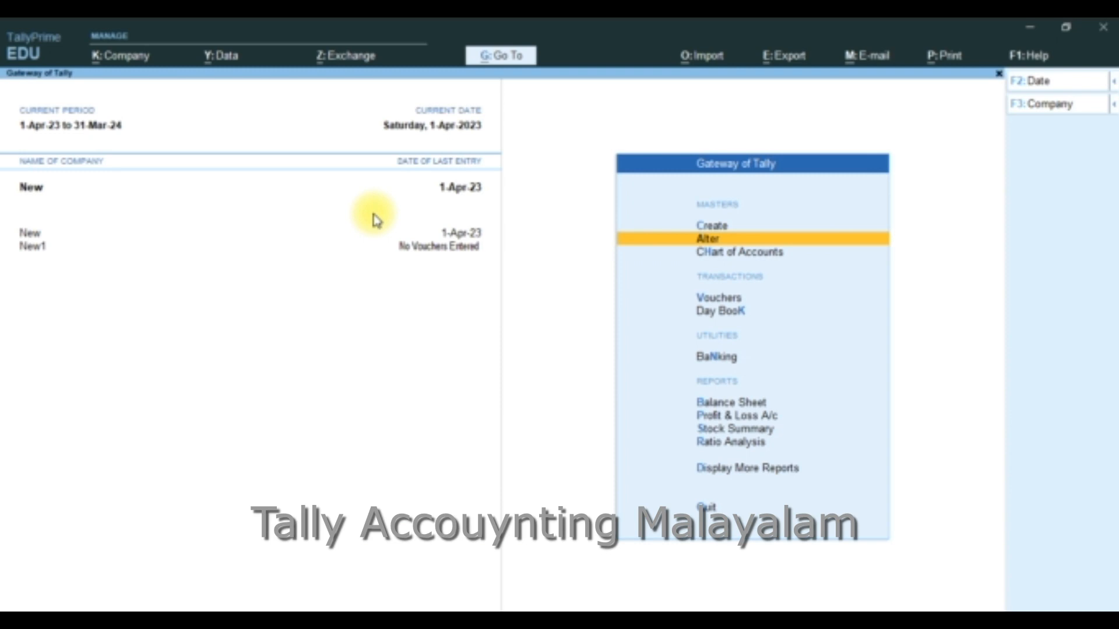
Open all ledgers of company New in Multi Alter from the ledger Chart of Accounts
key("Down")
key("Return")
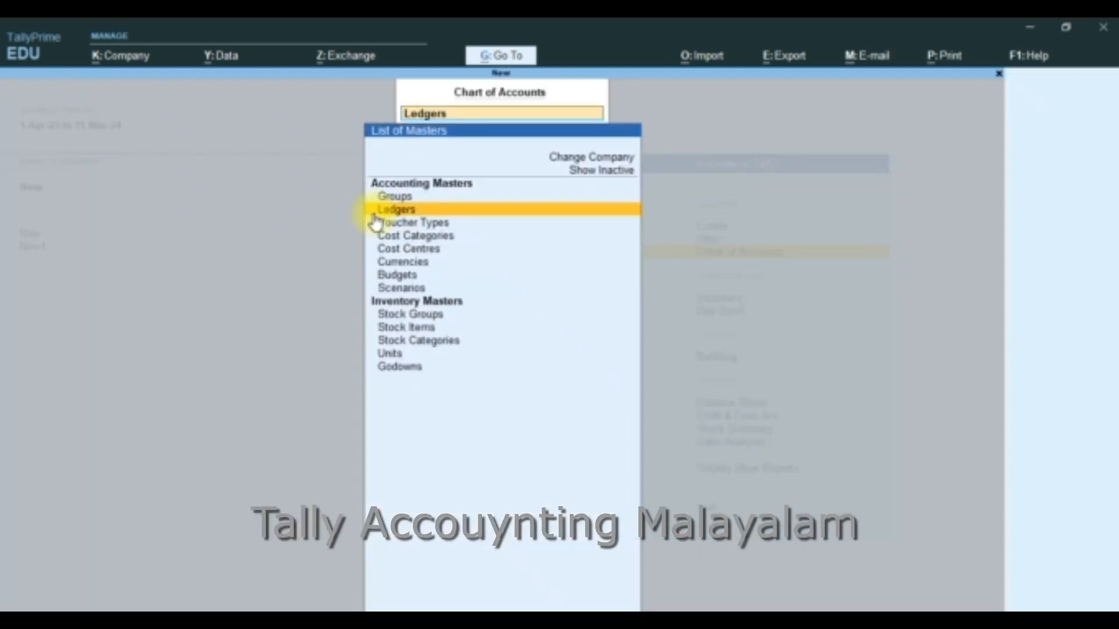
key("Return")
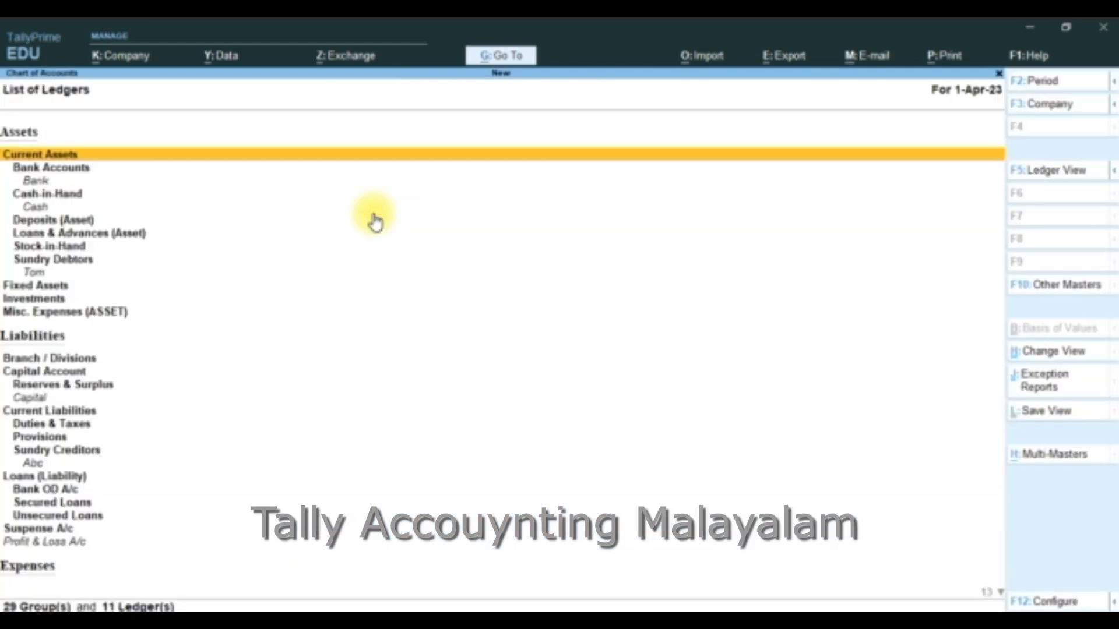
left_click(1056, 456)
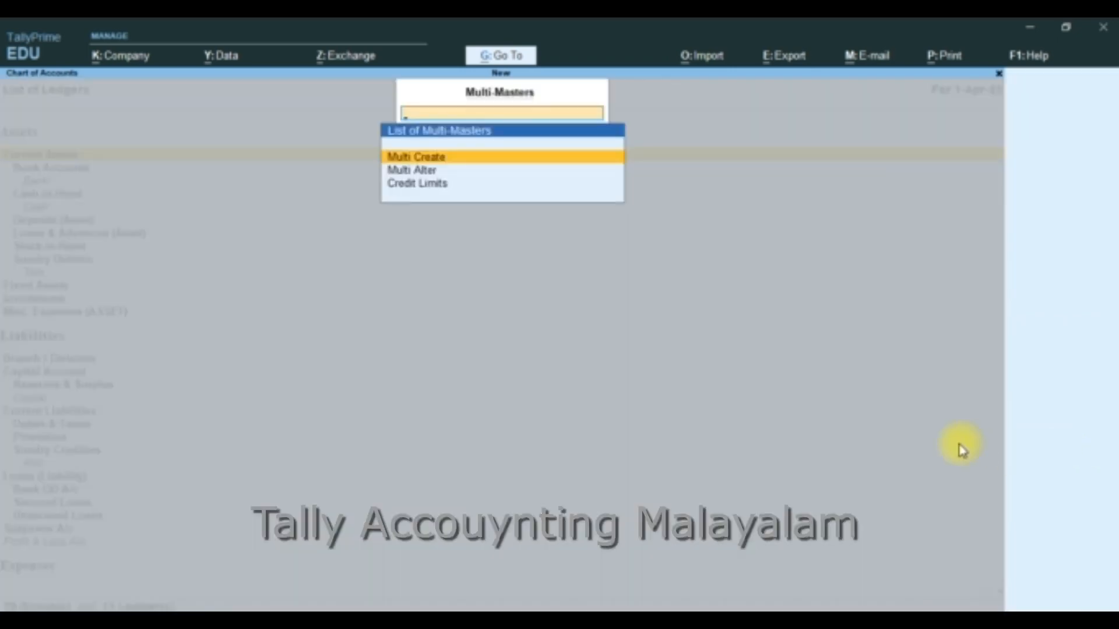
key("Down")
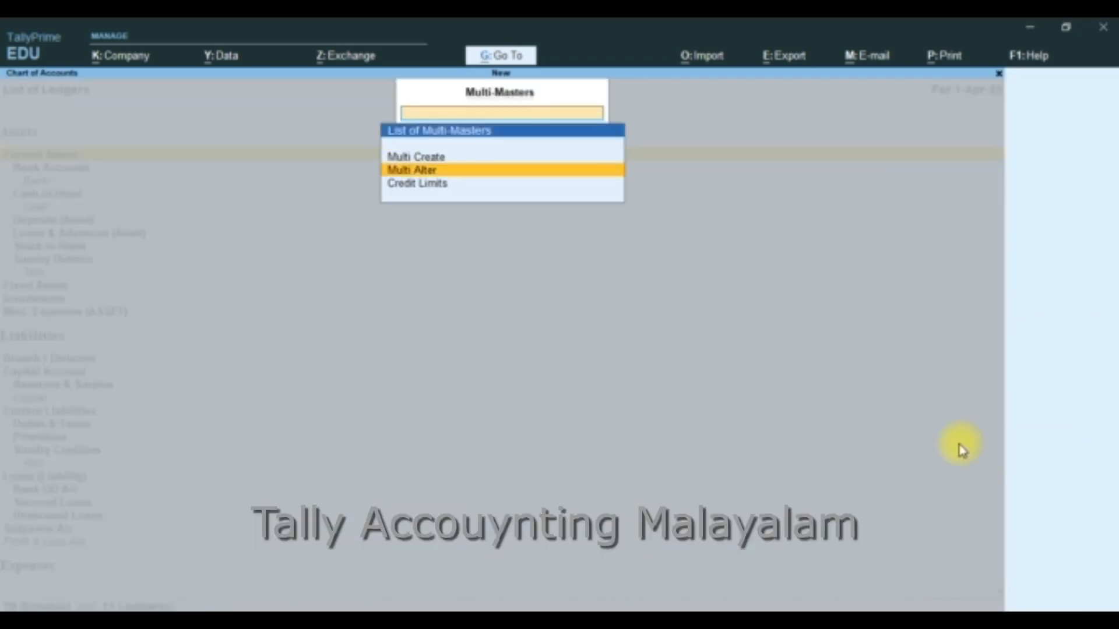
key("Return")
key("Return")
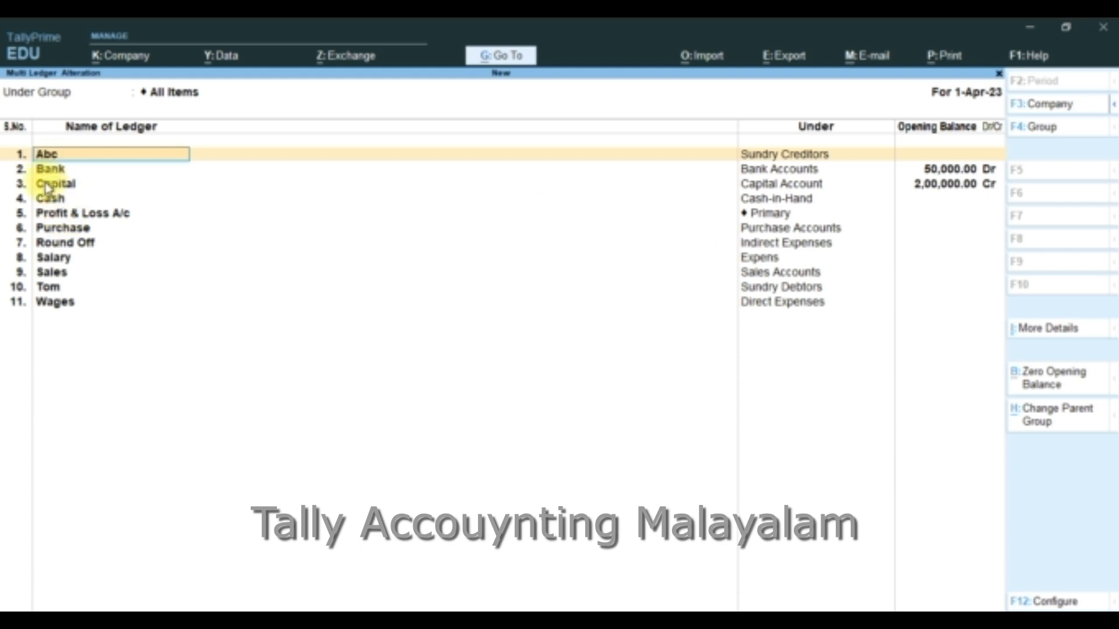
Remove the Cash and Profit & Loss A/c lines from the Multi Ledger Alteration list
key("Down")
key("Down")
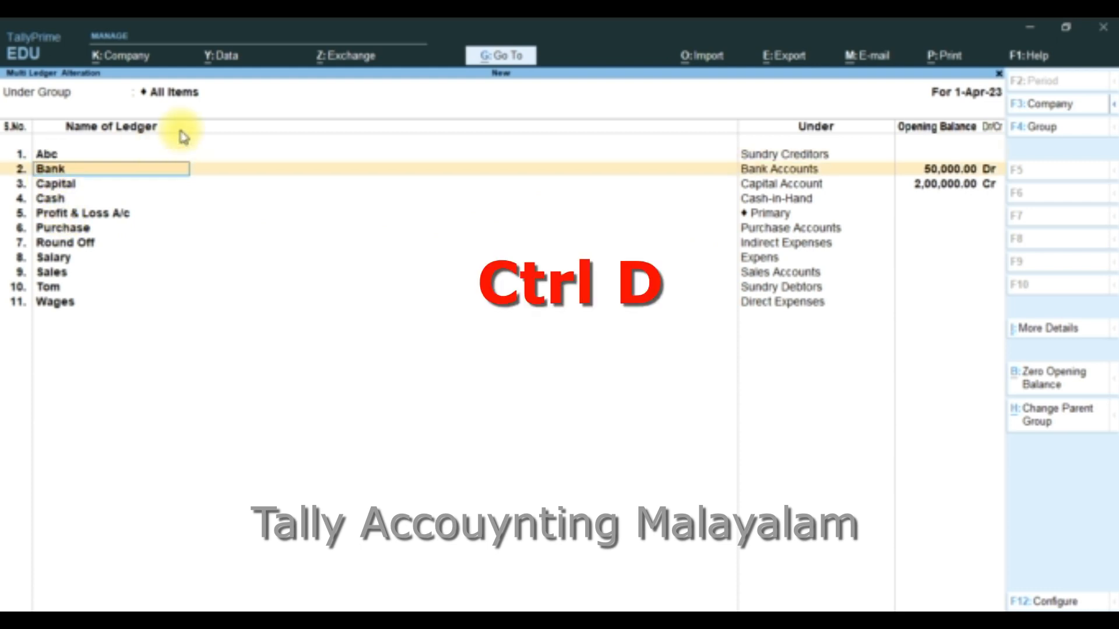
key("Down")
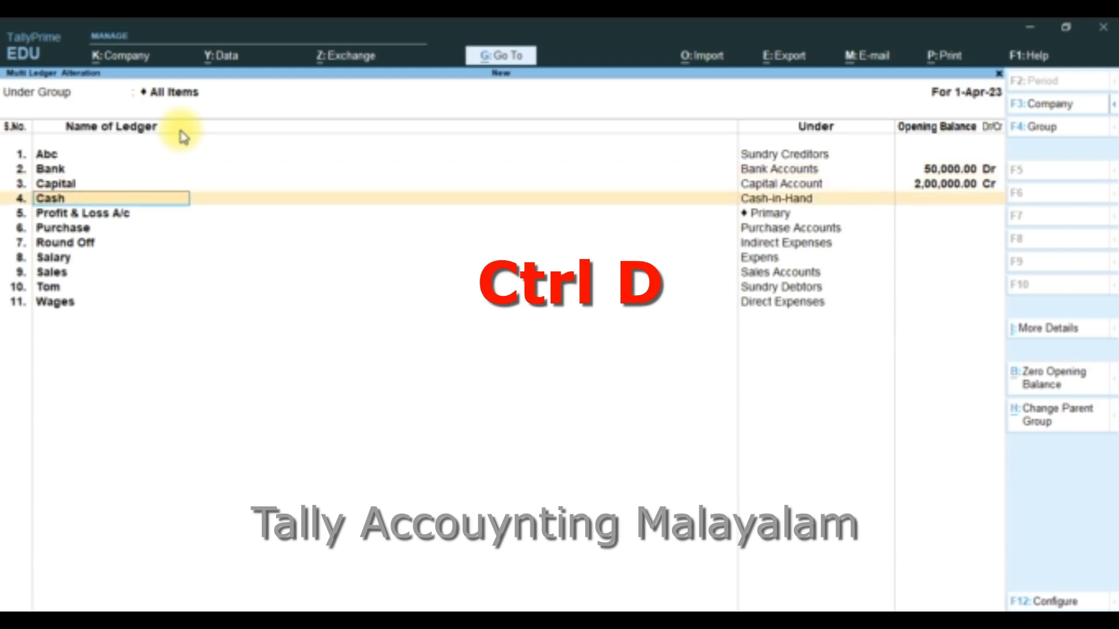
key("ctrl+d")
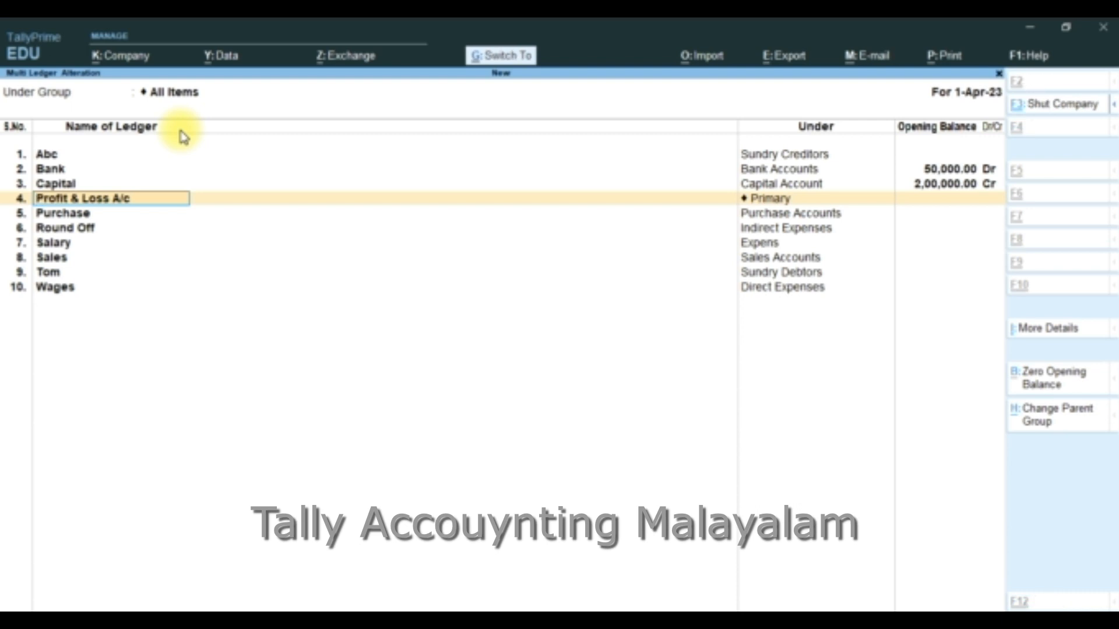
key("ctrl+d")
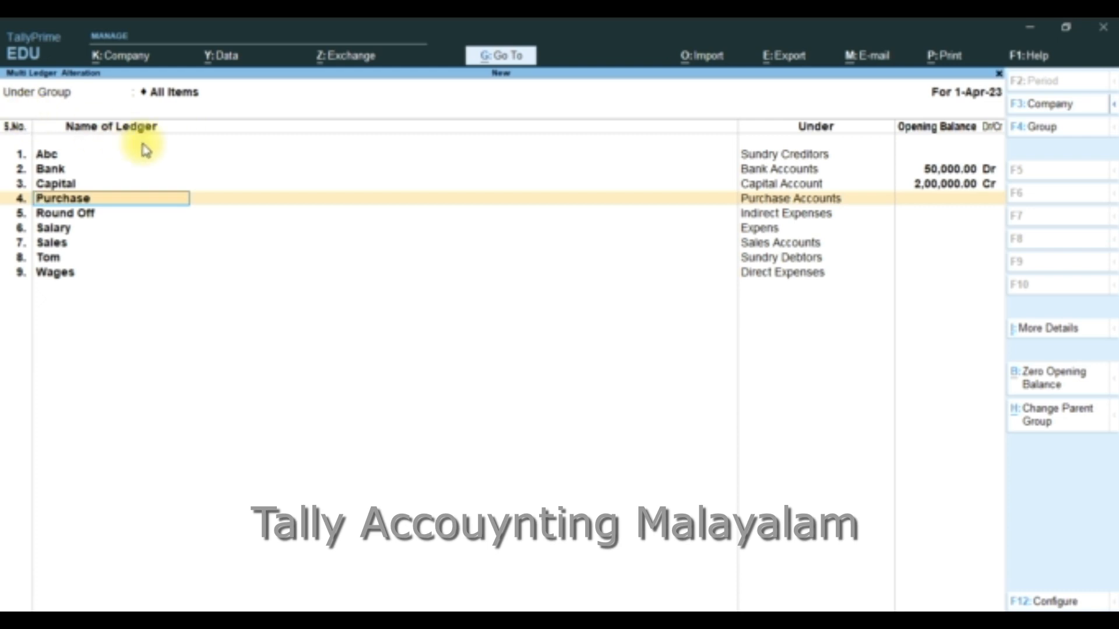
Change the company to New1 in the Multi Ledger Alteration, accept it, and return to the Gateway of Tally
key("F3")
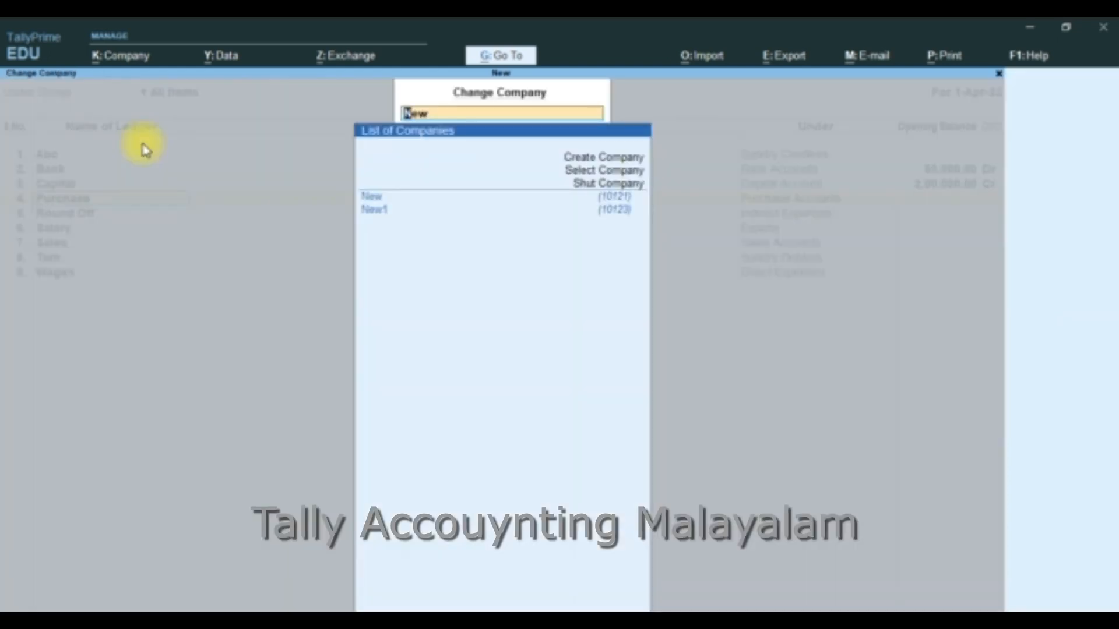
left_click(376, 211)
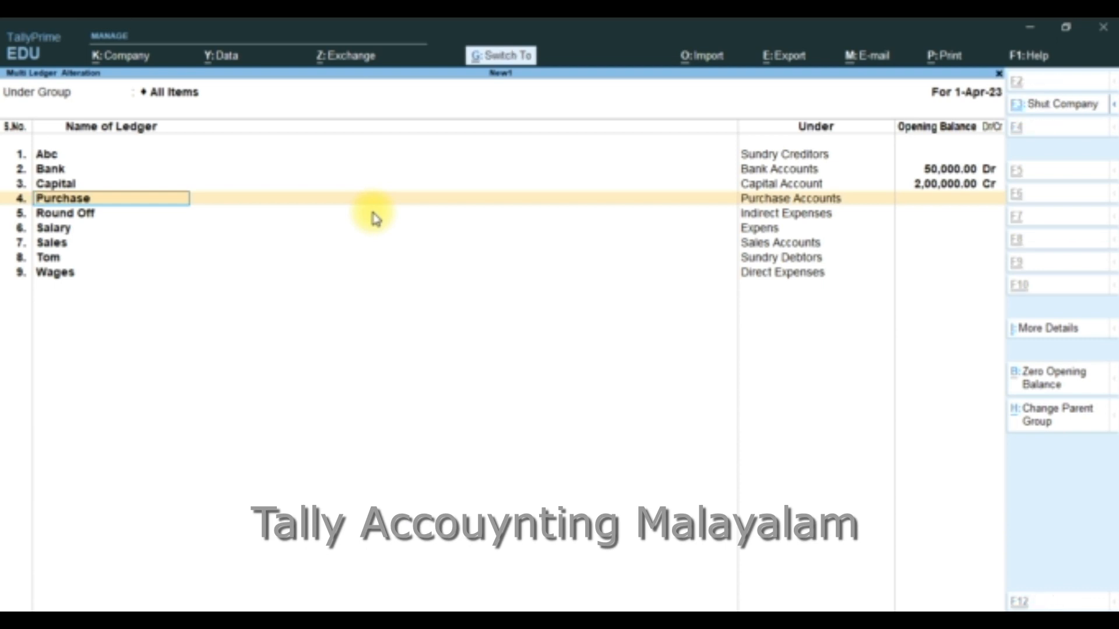
key("ctrl+a")
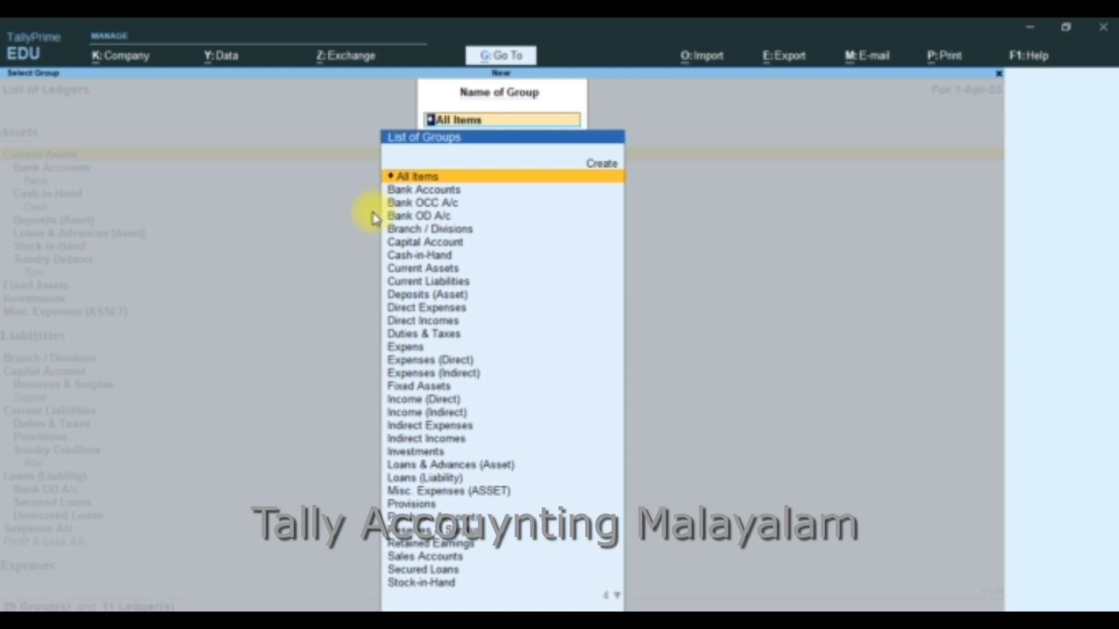
key("BackSpace")
key("Escape")
key("Escape")
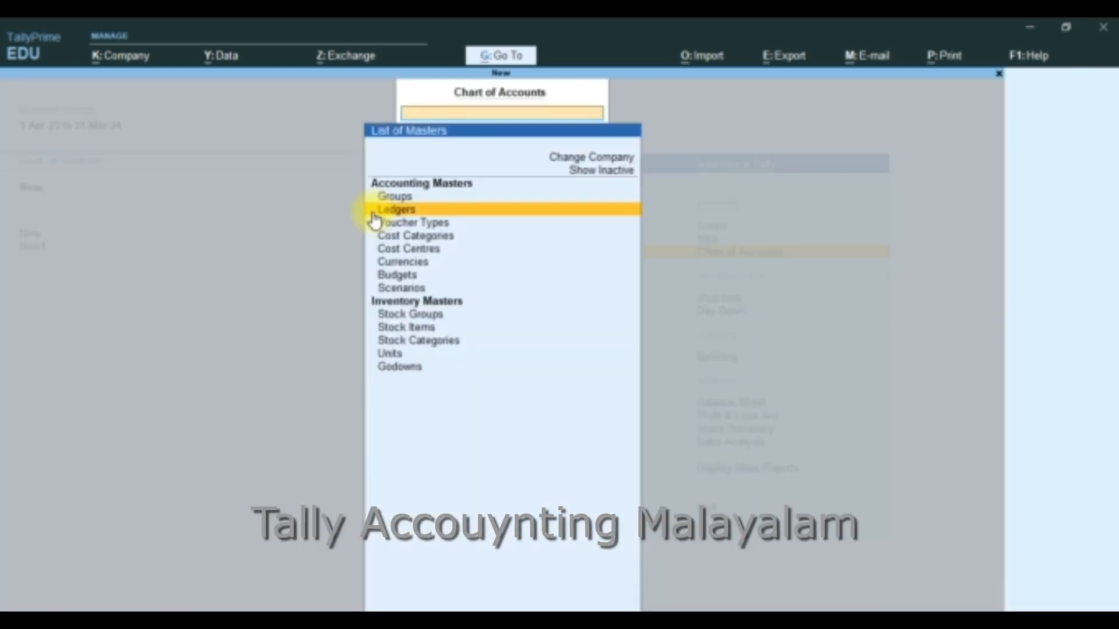
key("Escape")
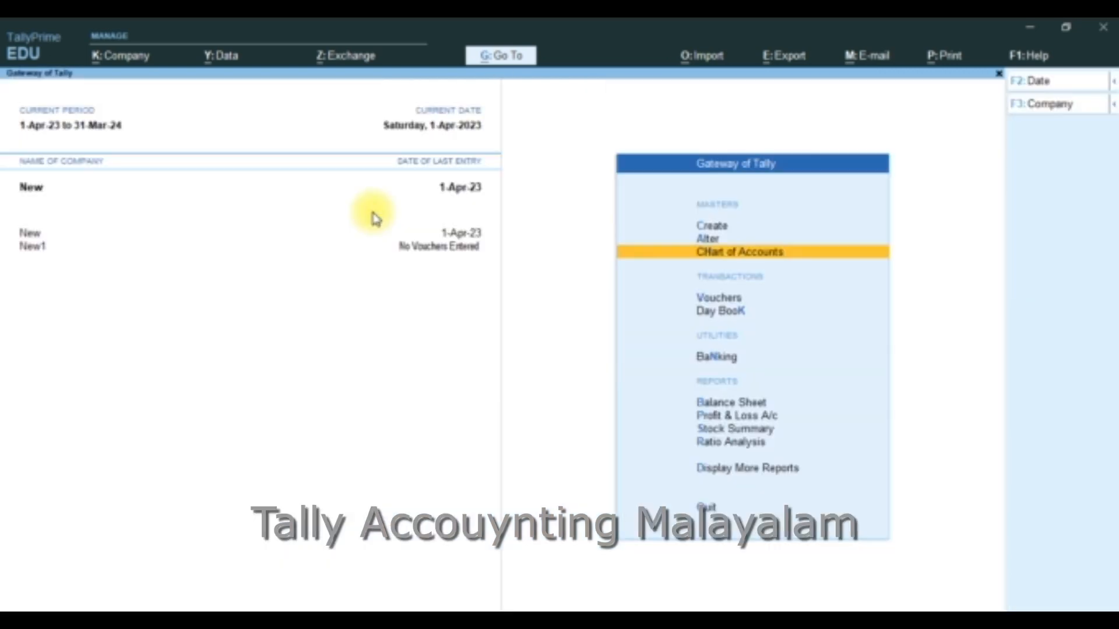
Switch to company New1, look through its list of groups under Master Alteration, and return to the Gateway of Tally
left_click(26, 249)
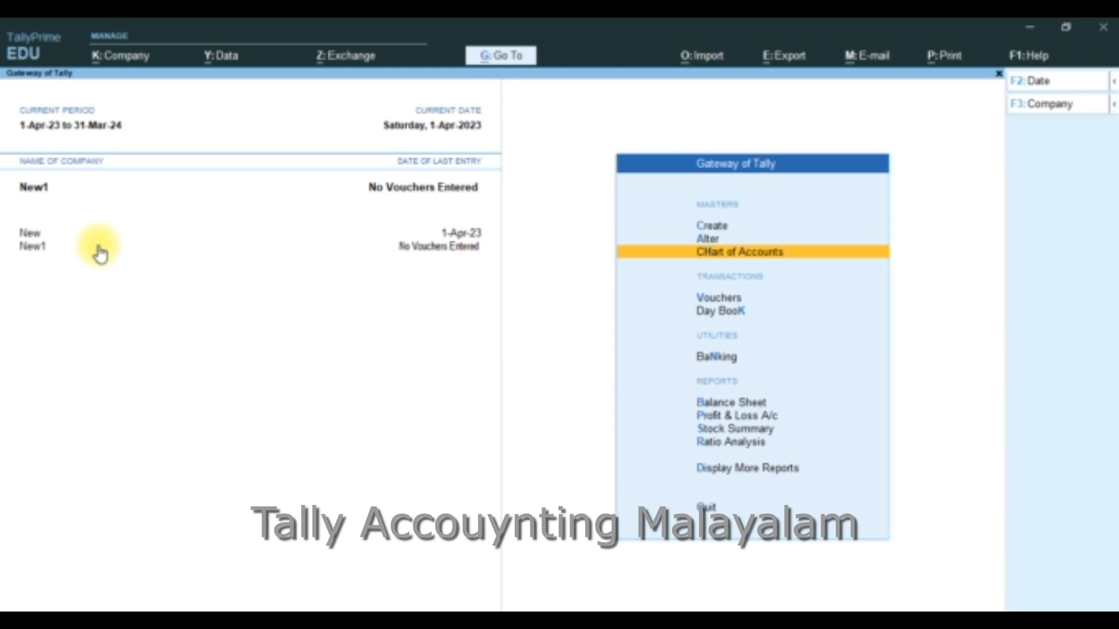
key("Up")
key("Return")
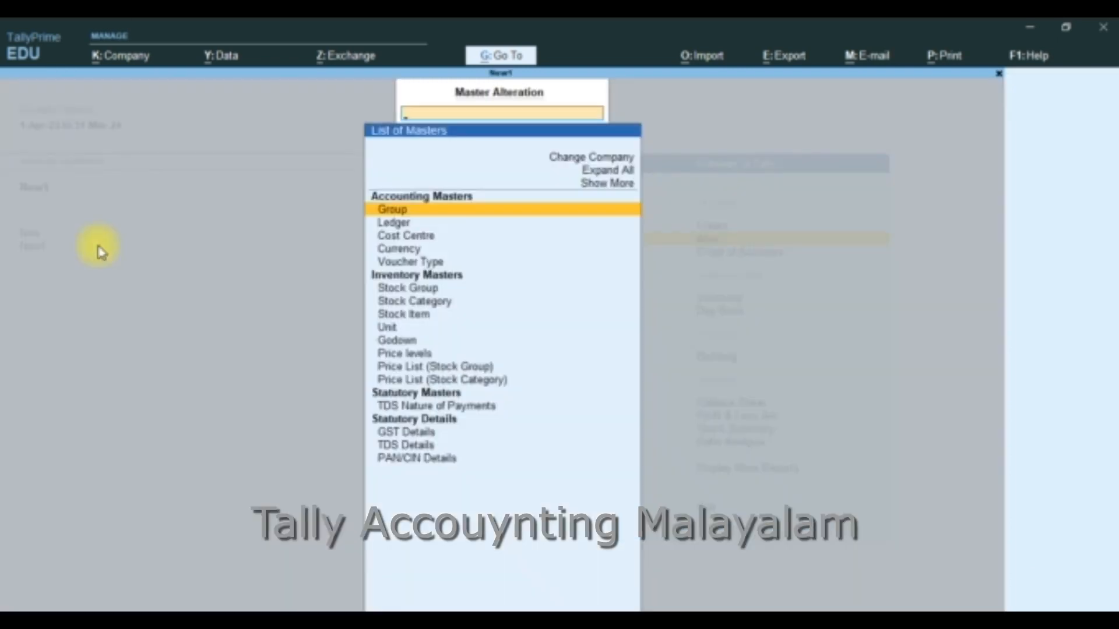
key("Return")
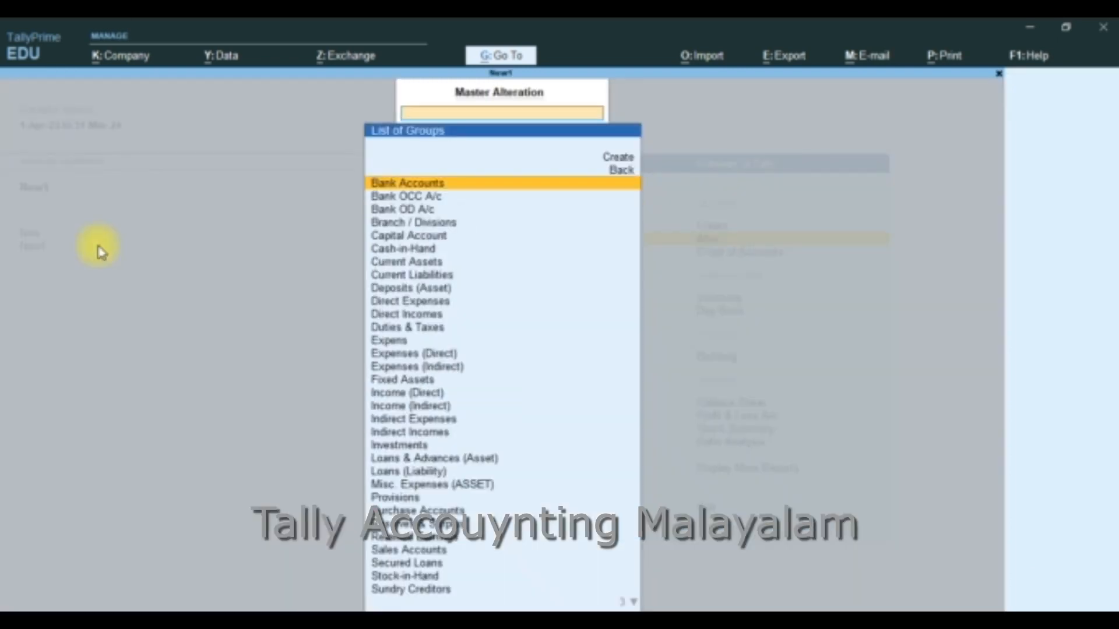
key("Down")
key("Down")
key("Down")
key("Down")
key("Down")
key("Down")
key("Down")
key("Down")
key("Down")
key("Down")
key("Down")
key("Down")
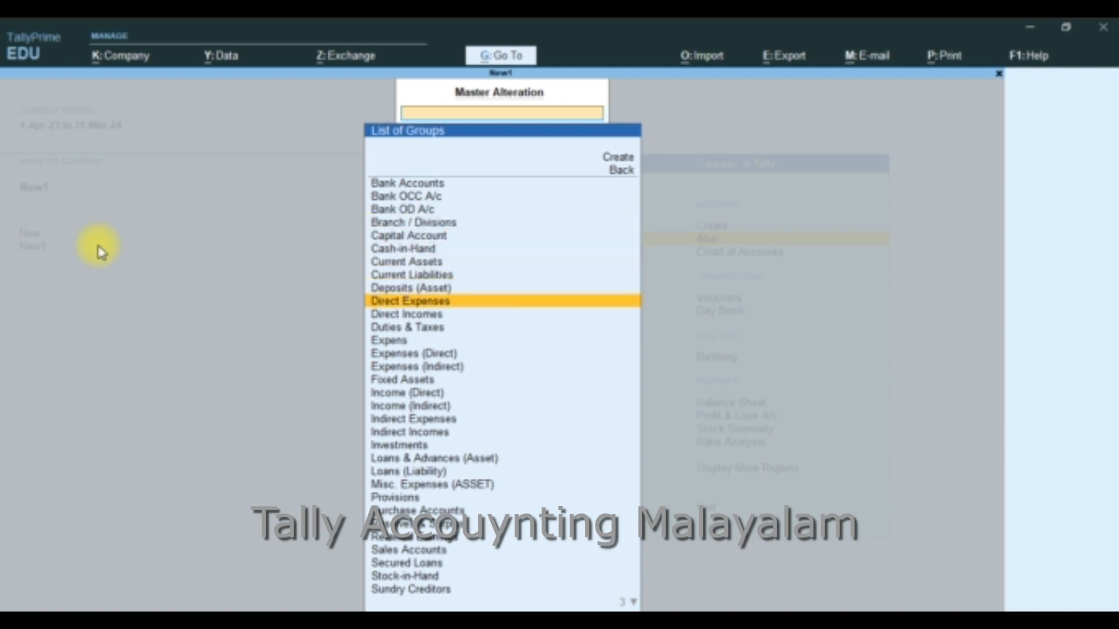
key("Escape")
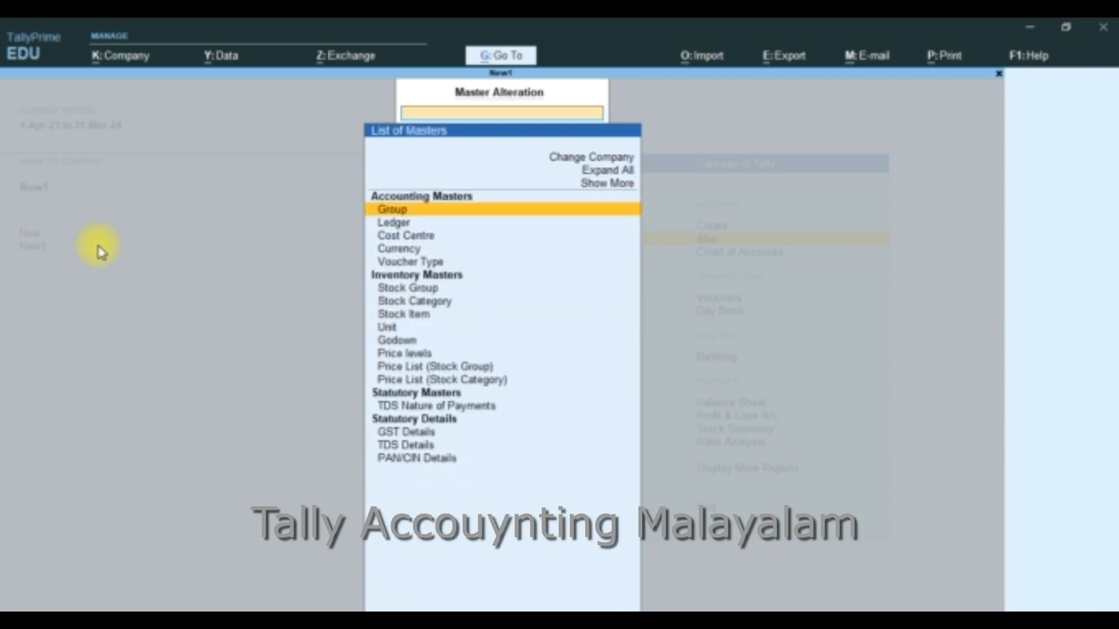
key("Escape")
View the list of ledgers of company New1 under Master Alteration, and return to the Gateway of Tally
key("Return")
key("Down")
key("Return")
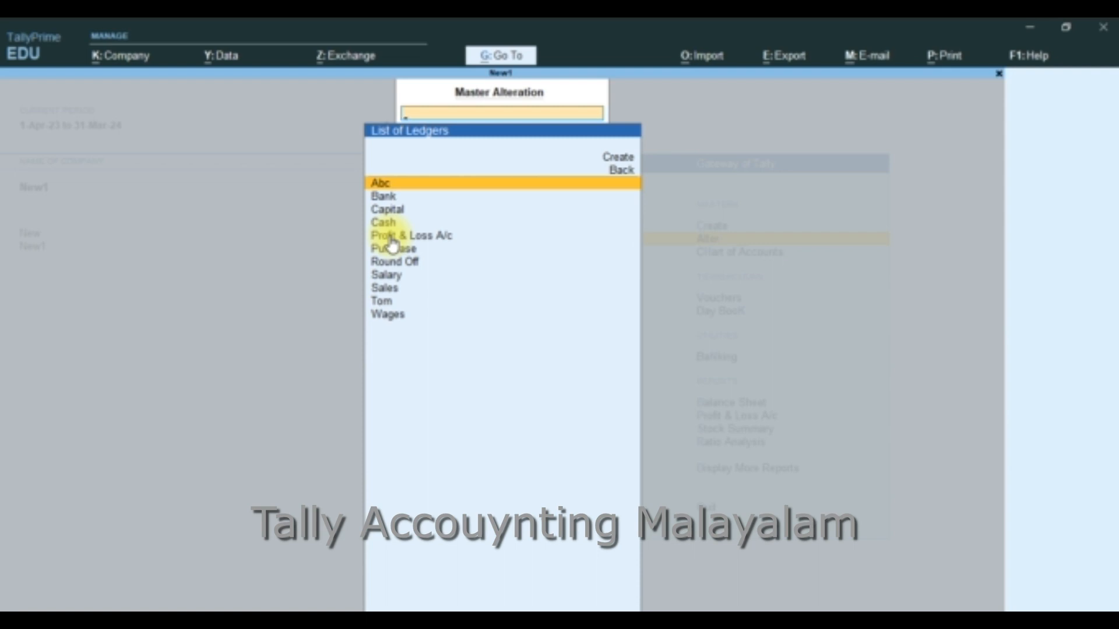
key("Escape")
key("Escape")
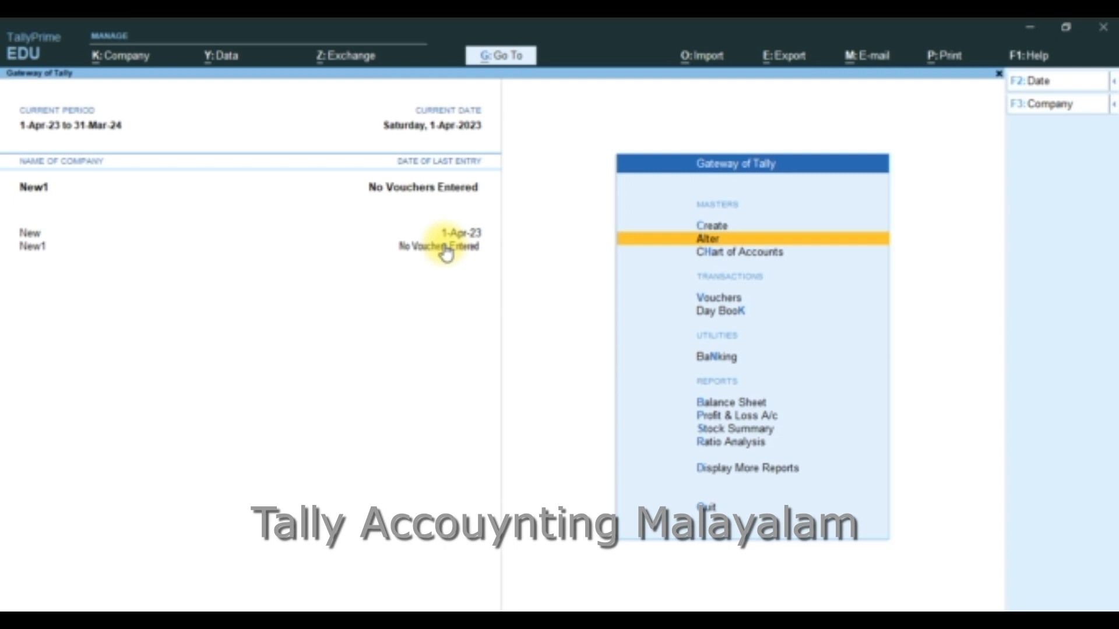
Switch to company New, view its Day Book, and close the report
key("Down")
key("Down")
key("Down")
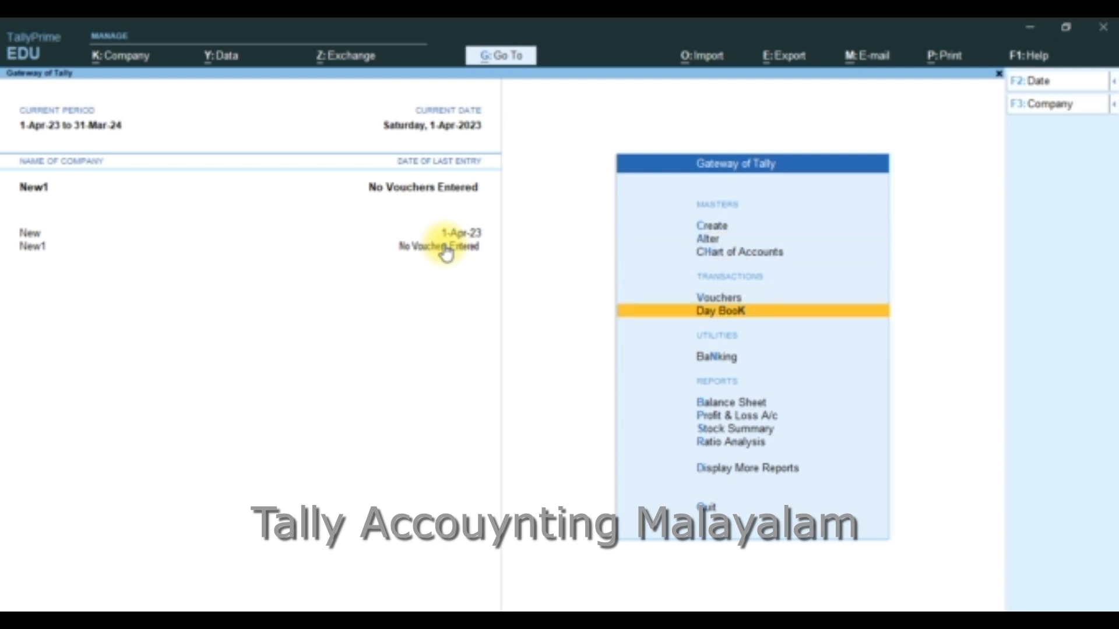
left_click(31, 234)
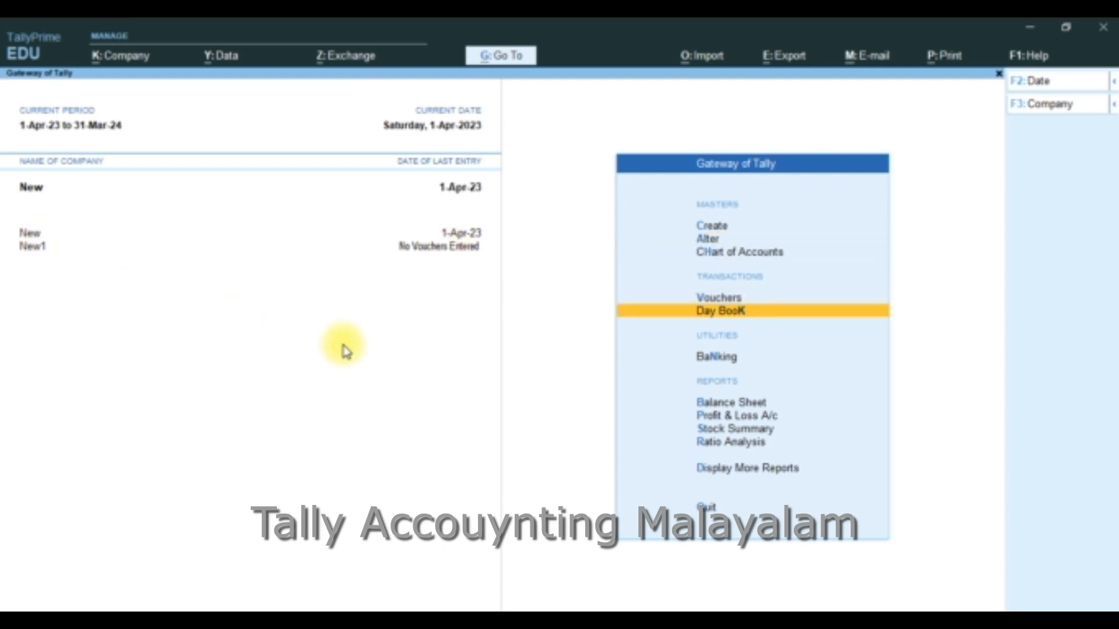
key("Return")
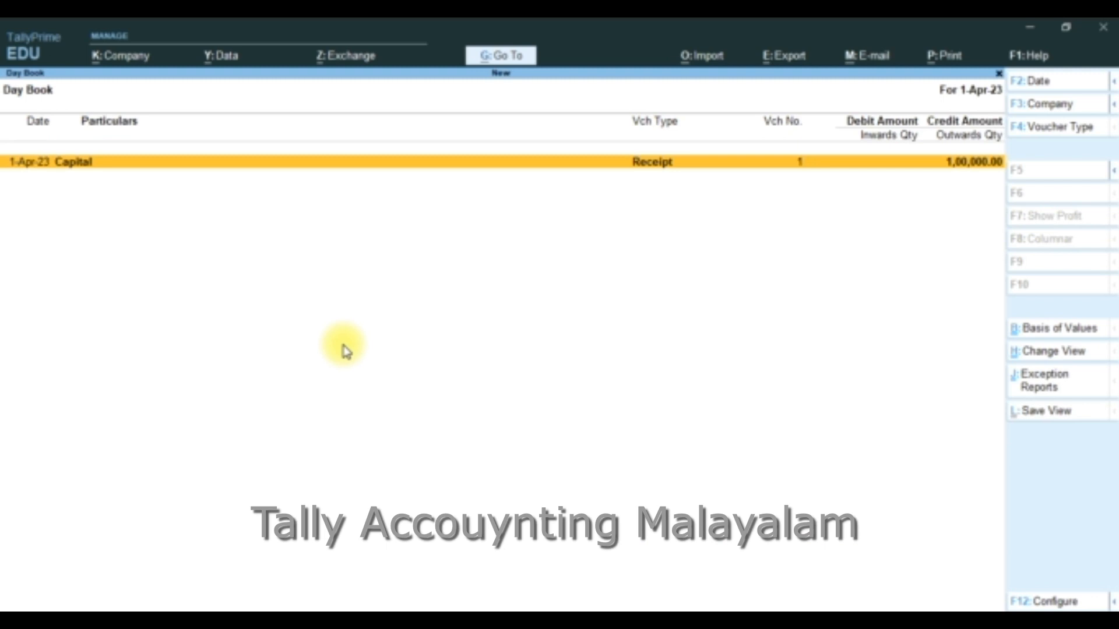
key("Escape")
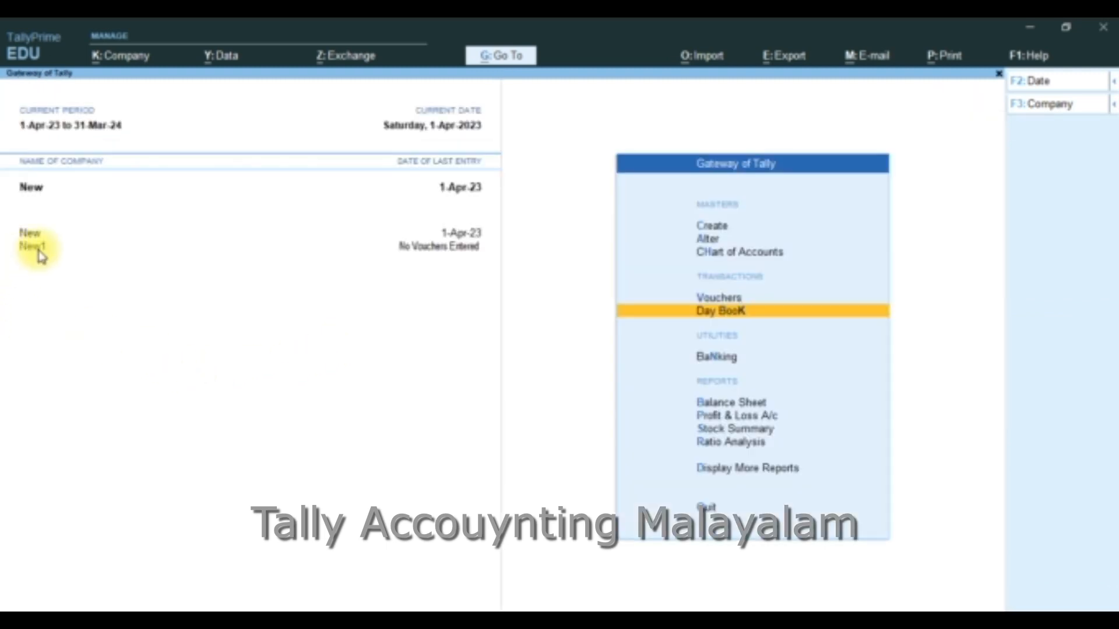
Switch to company New1, check its Day Book for vouchers, and close the report
left_click(39, 253)
key("Return")
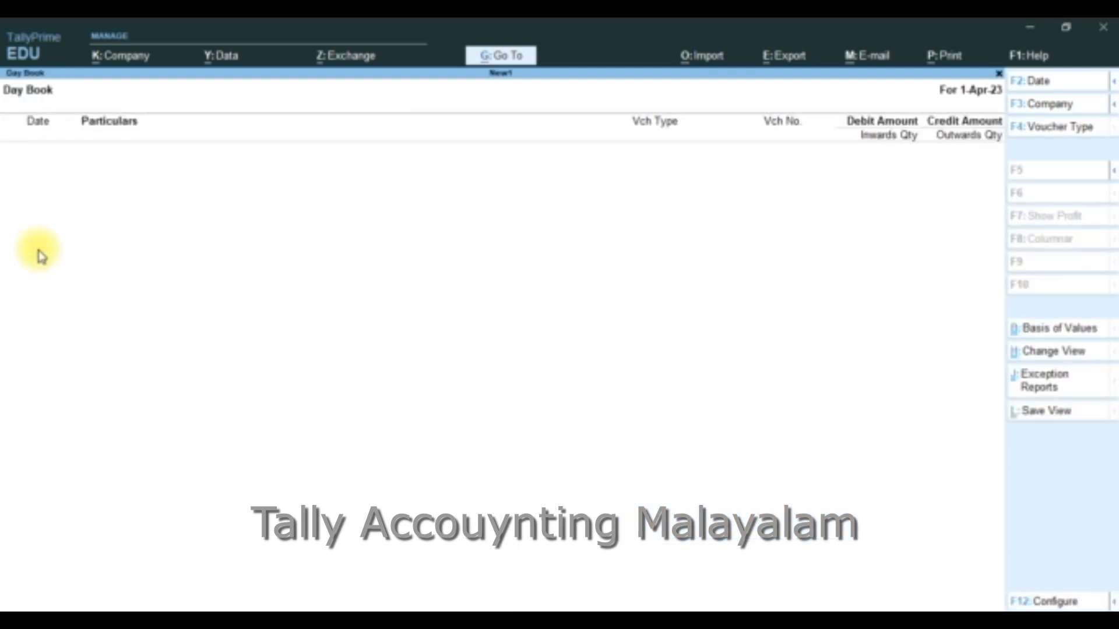
key("Escape")
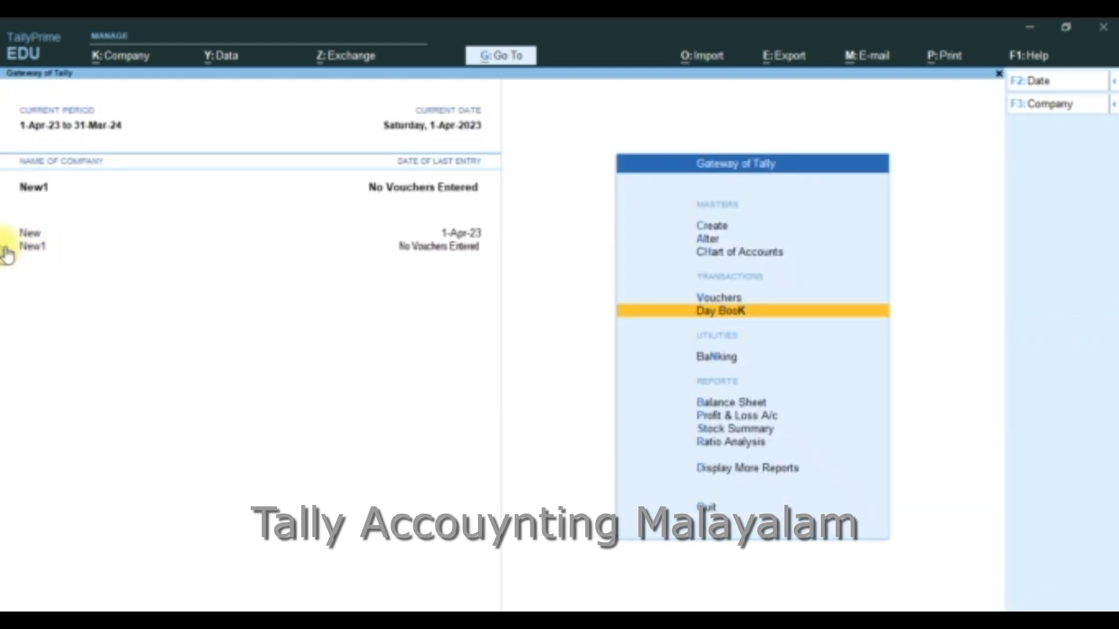
Open Receipt voucher No. 1 from company New's Day Book, save it into company New1, and return to the Gateway of Tally
left_click(30, 233)
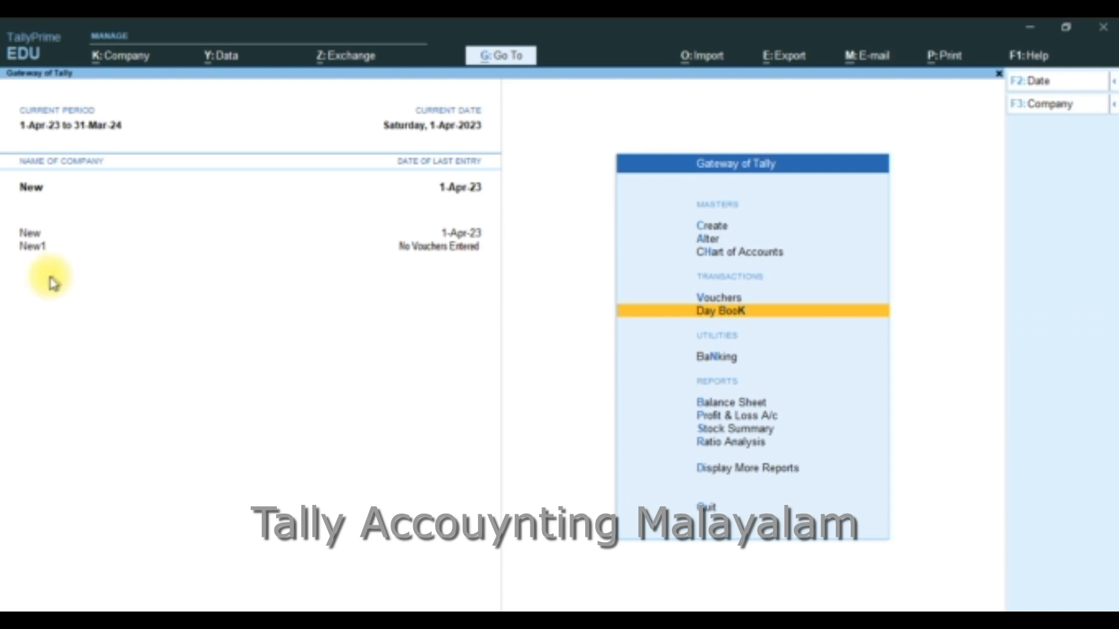
key("Return")
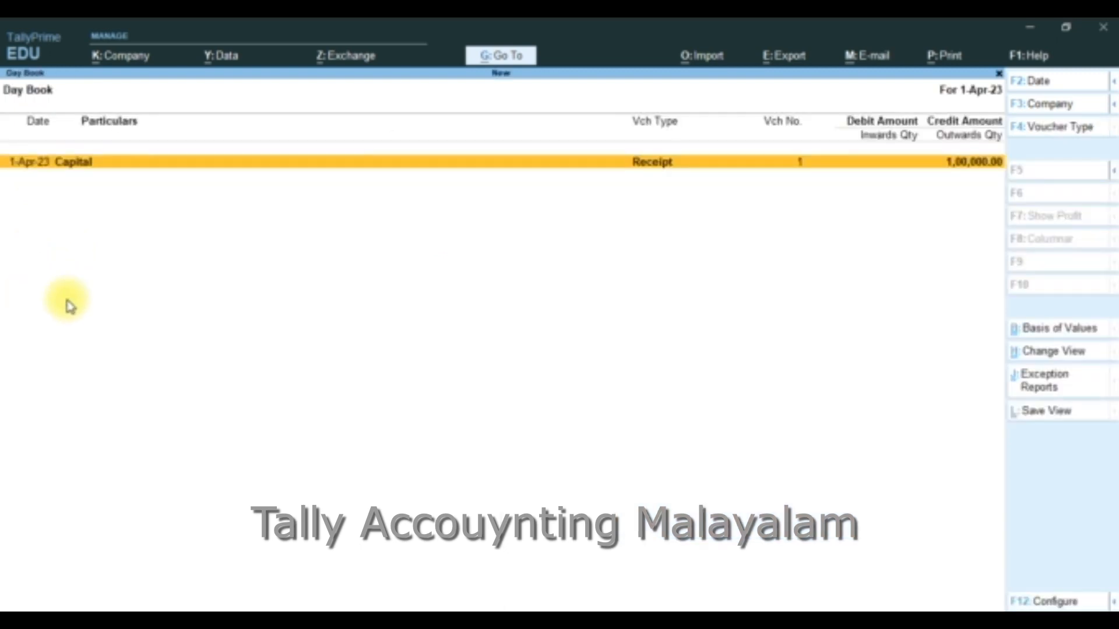
key("Return")
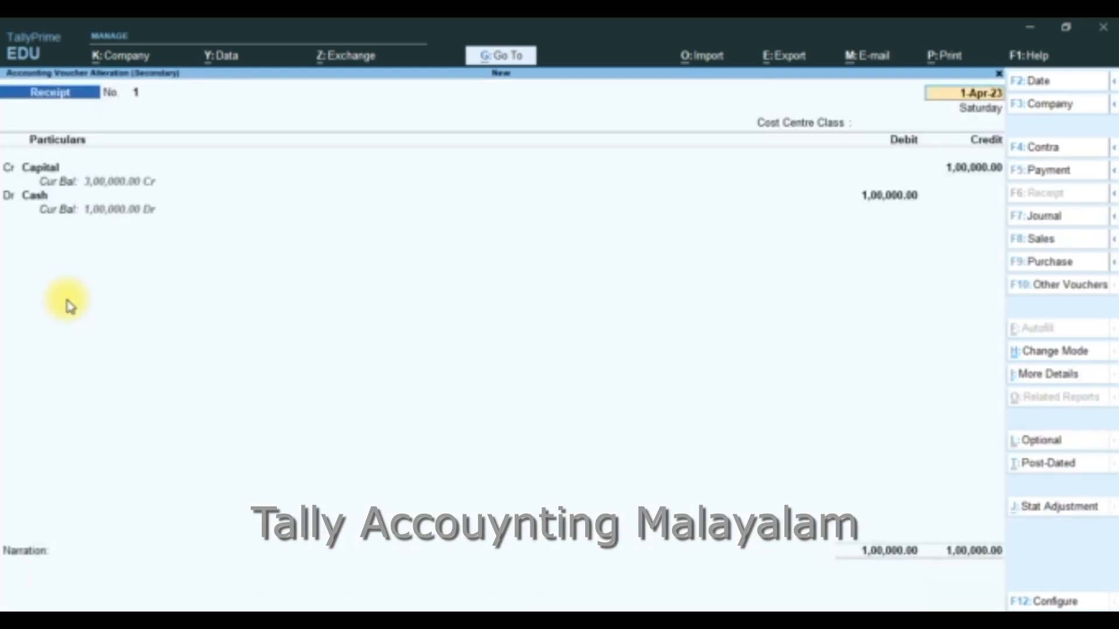
key("F3")
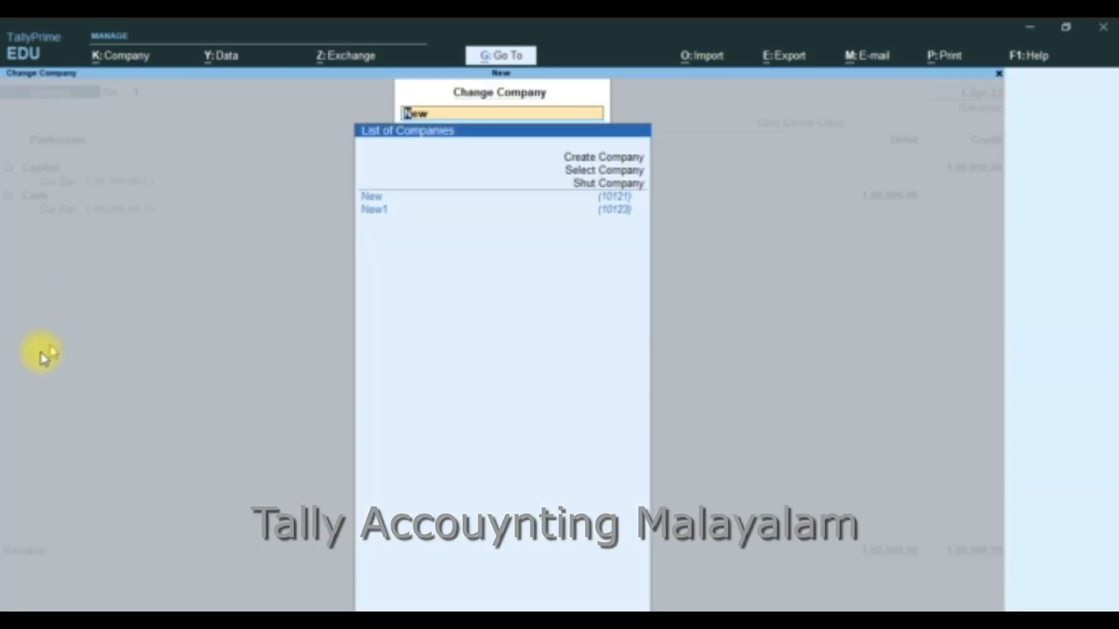
left_click(378, 211)
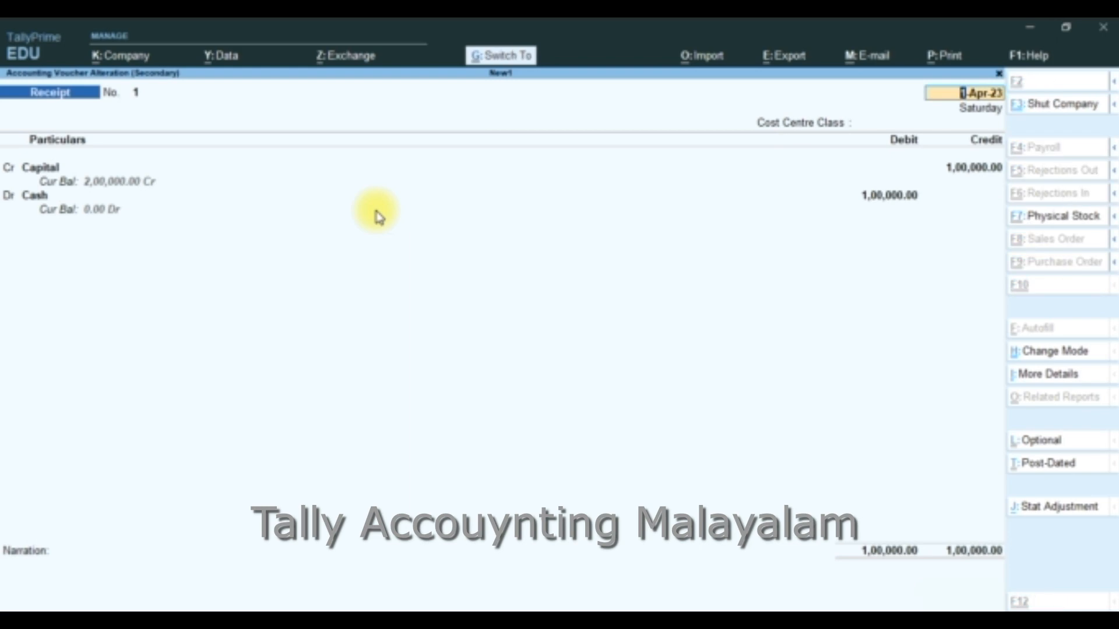
key("ctrl+a")
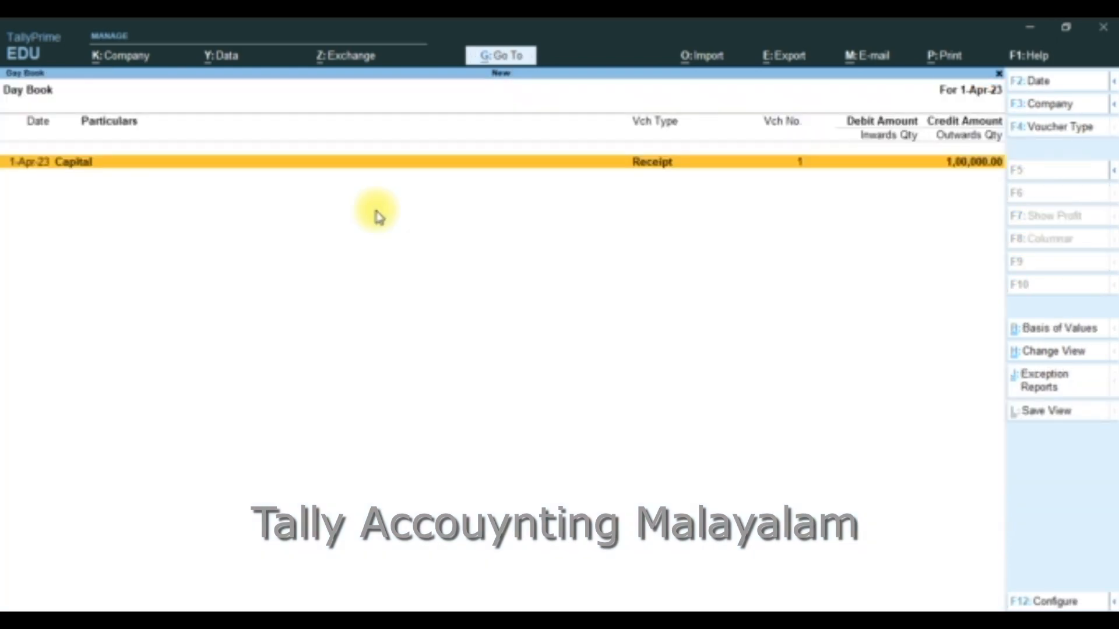
key("Escape")
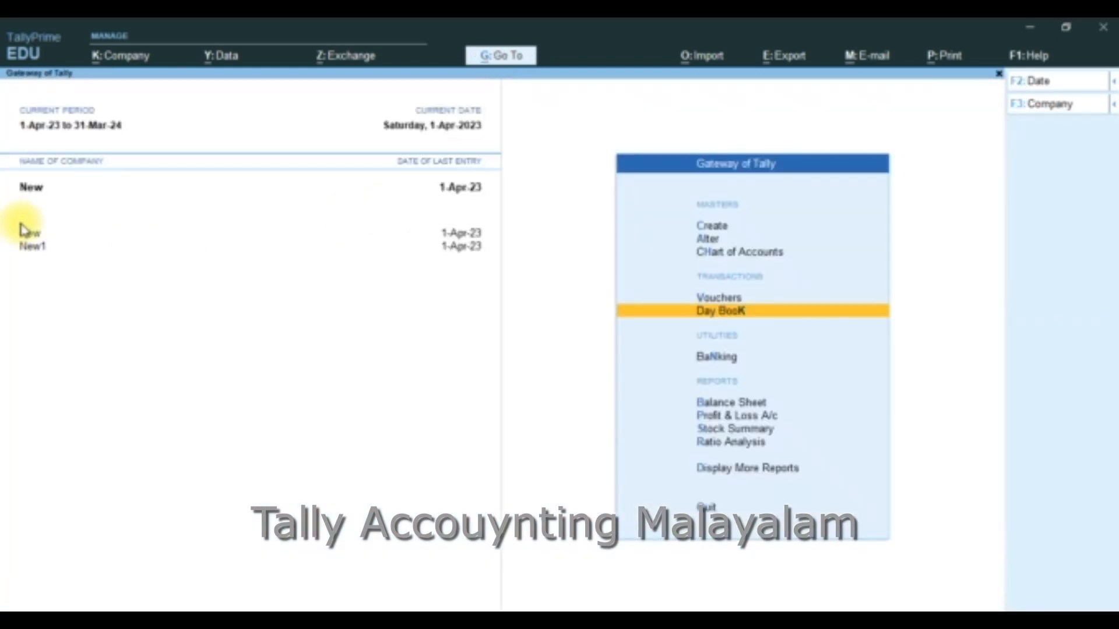
Switch to company New1 and open its Day Book to check the copied receipt voucher
left_click(32, 255)
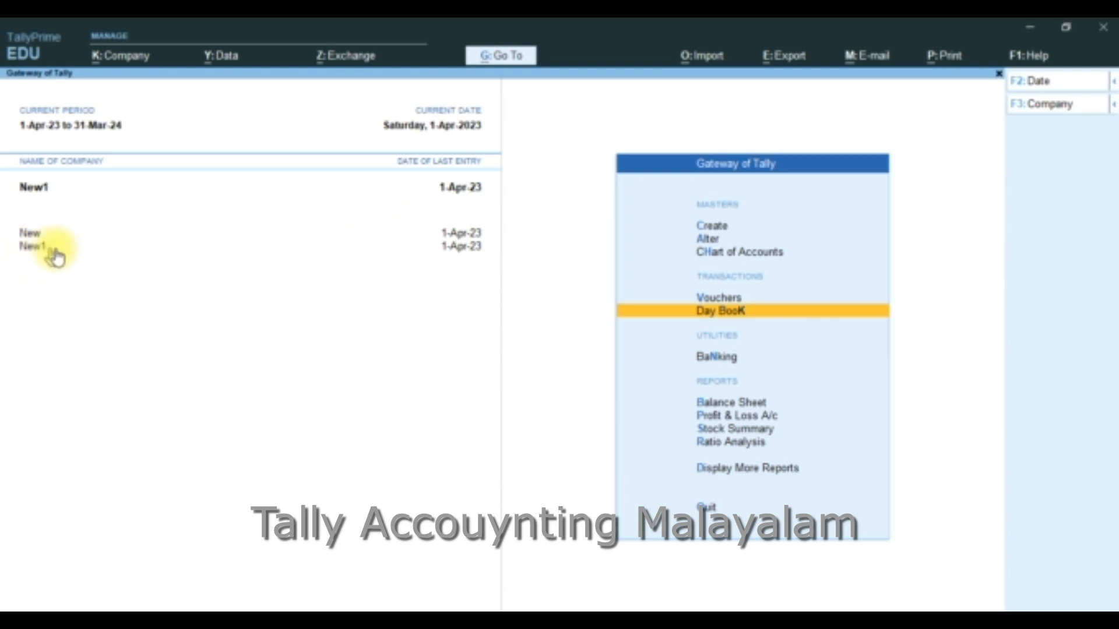
key("Return")
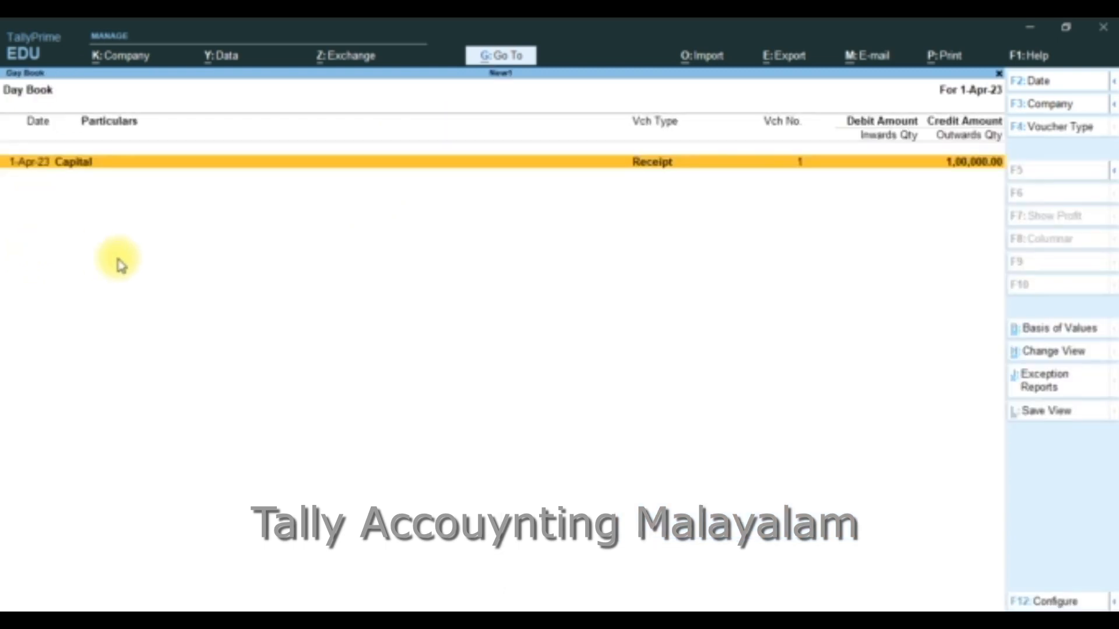